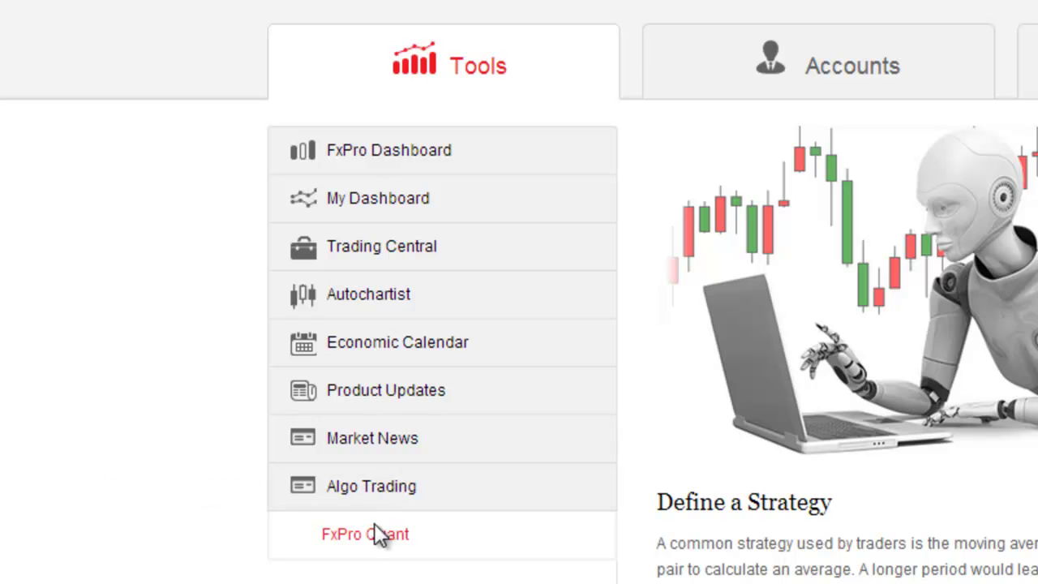
Create a new robot named 'Sample EA' from the FxPro Quant robot list.
{"action": "left_click", "coordinate": [379, 545]}
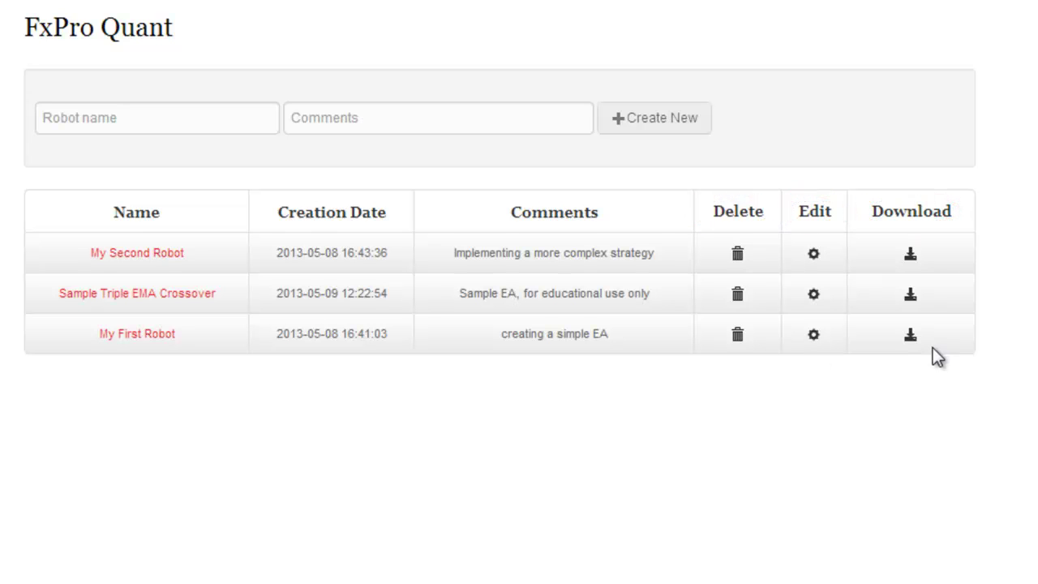
{"action": "left_click", "coordinate": [181, 123]}
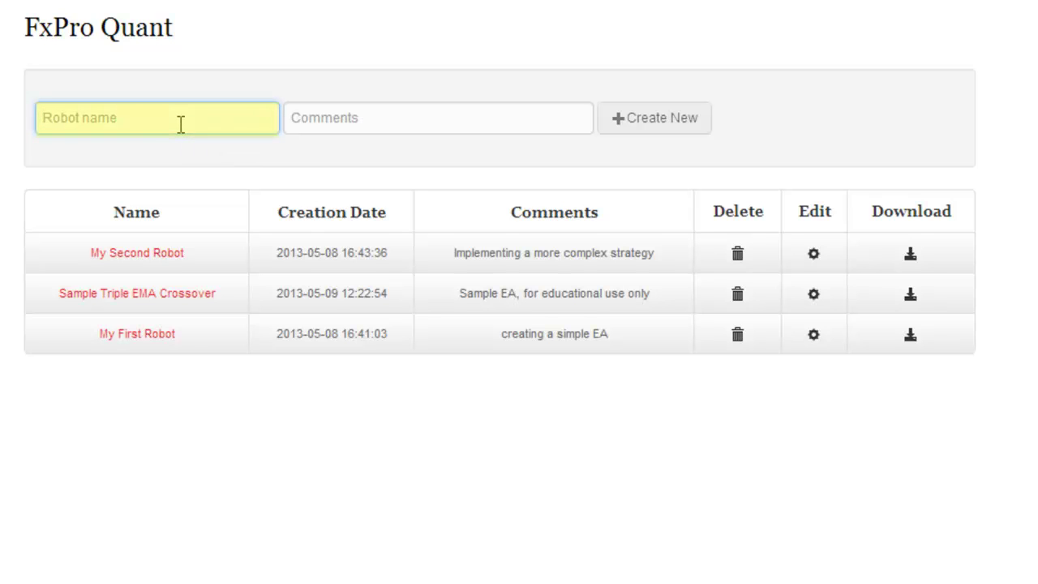
{"action": "type", "text": "Sam"}
{"action": "key", "text": "Down"}
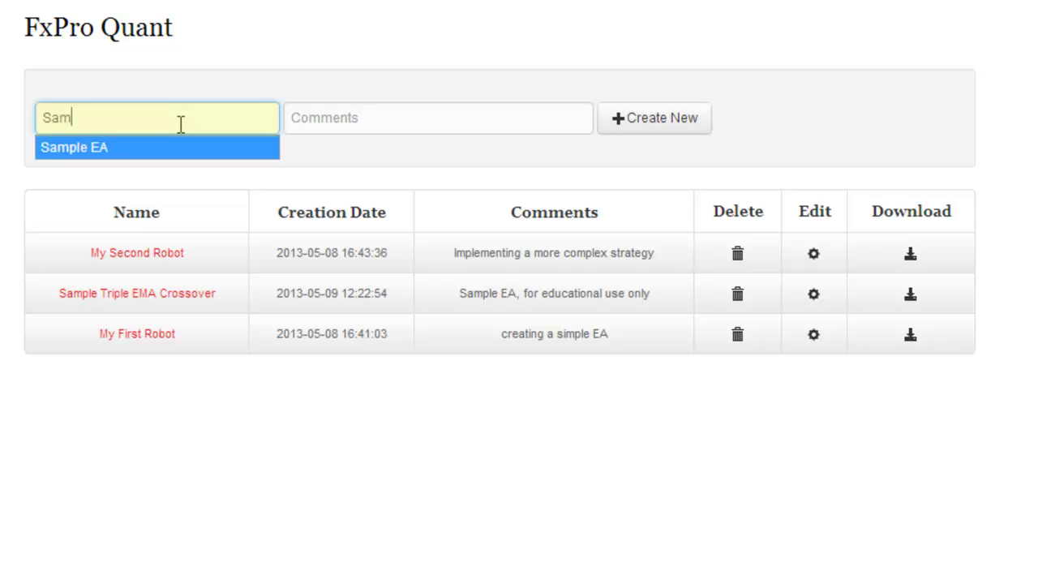
{"action": "key", "text": "Tab"}
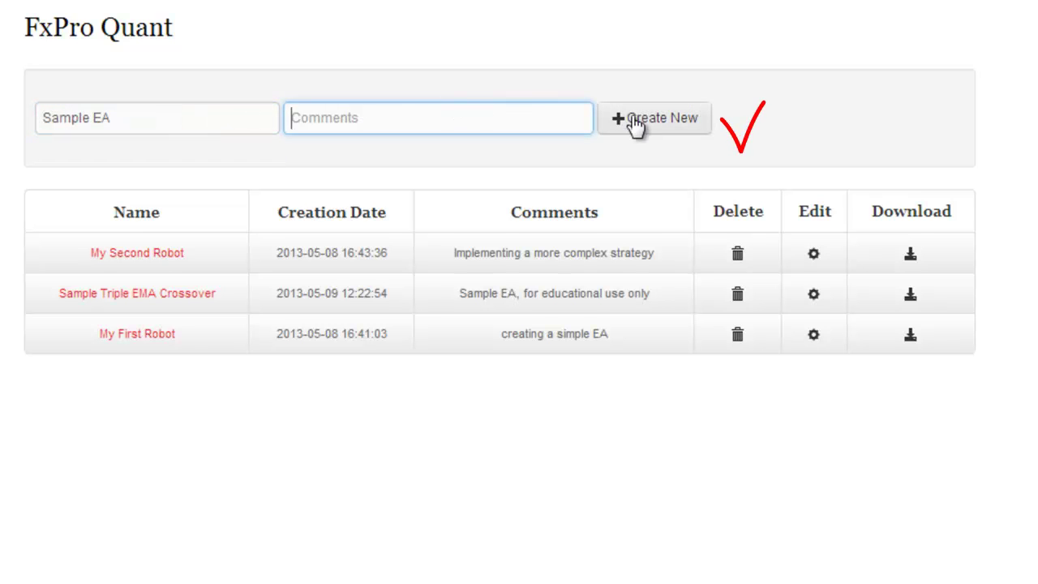
{"action": "left_click", "coordinate": [641, 126]}
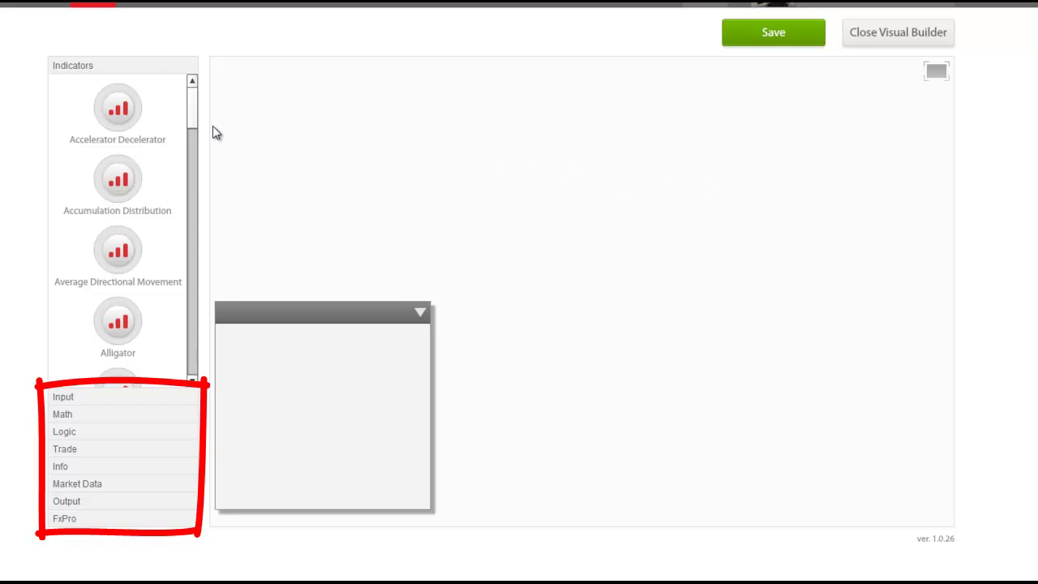
Scroll the Indicators list down to Parabolic SAR.
{"action": "left_click_drag", "start_coordinate": [189, 109], "coordinate": [204, 329]}
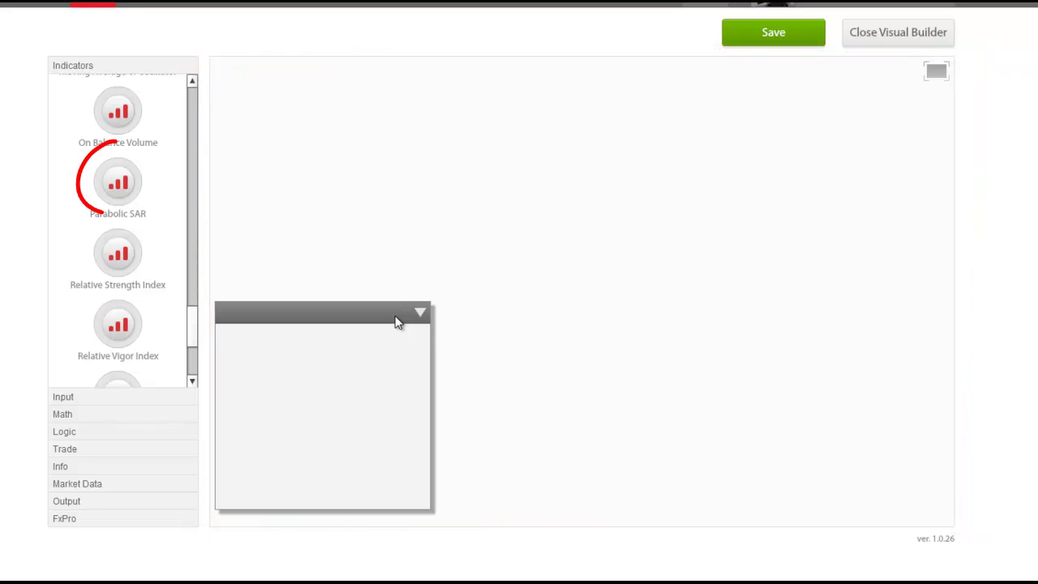
Add a Parabolic SAR block to the canvas and check its Maximum value of 0.2.
{"action": "left_click_drag", "start_coordinate": [118, 191], "coordinate": [335, 261]}
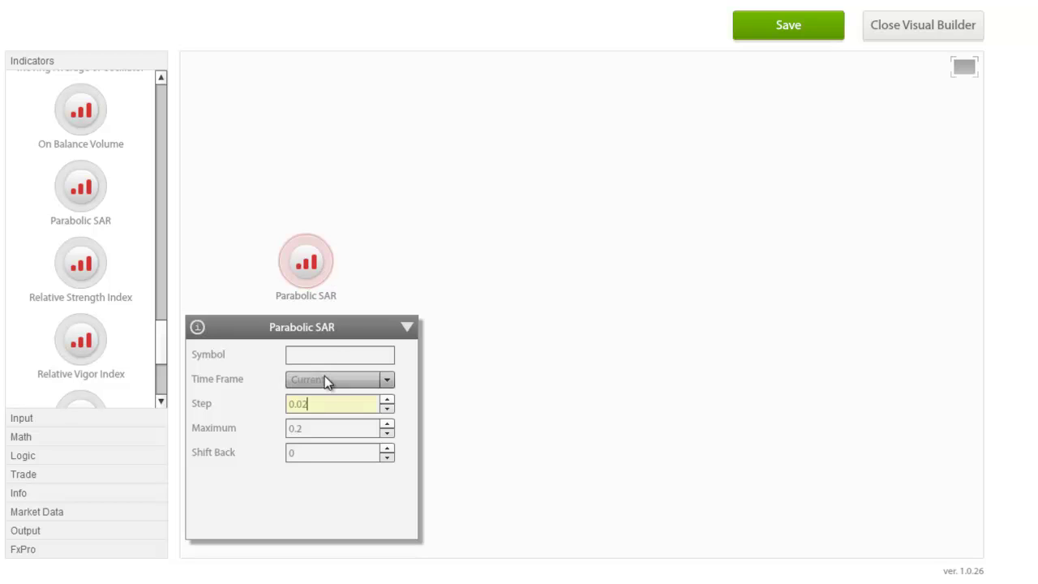
{"action": "left_click", "coordinate": [327, 428]}
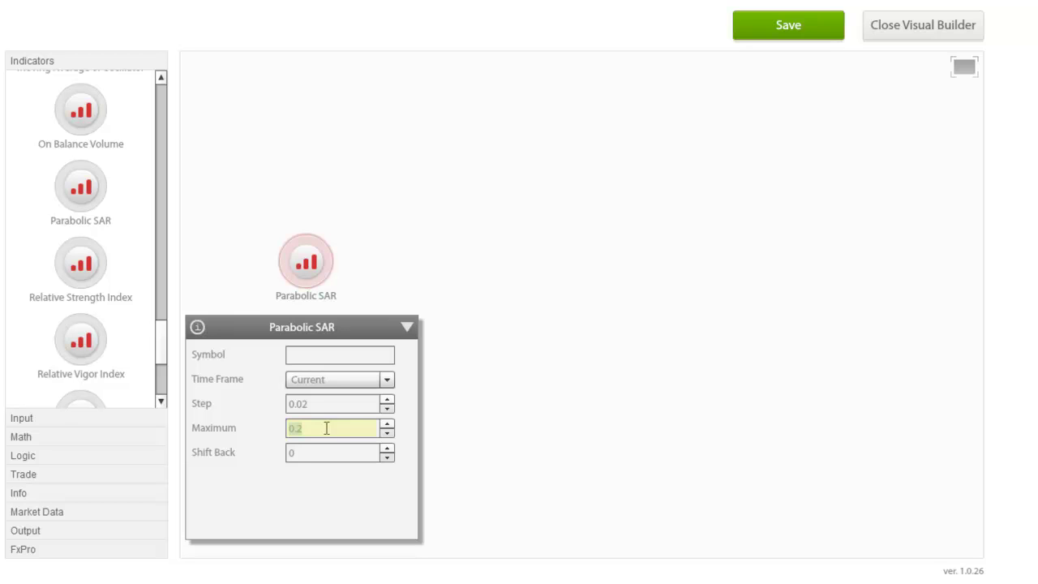
{"action": "left_click", "coordinate": [49, 417]}
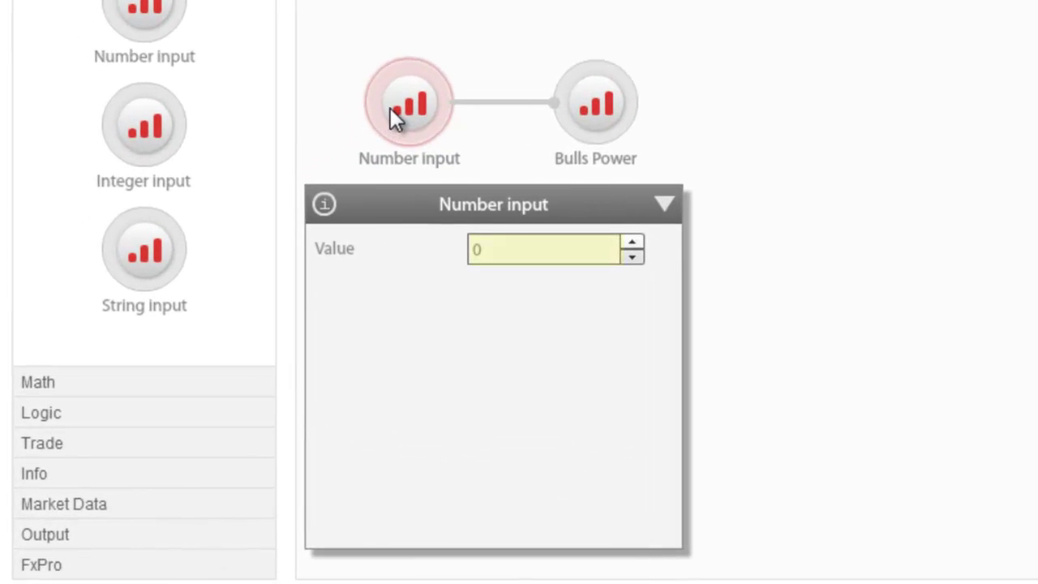
Change the Number input value to 20 and check the Bulls Power period it feeds.
{"action": "left_click", "coordinate": [471, 249]}
{"action": "type", "text": "2"}
{"action": "left_click", "coordinate": [589, 110]}
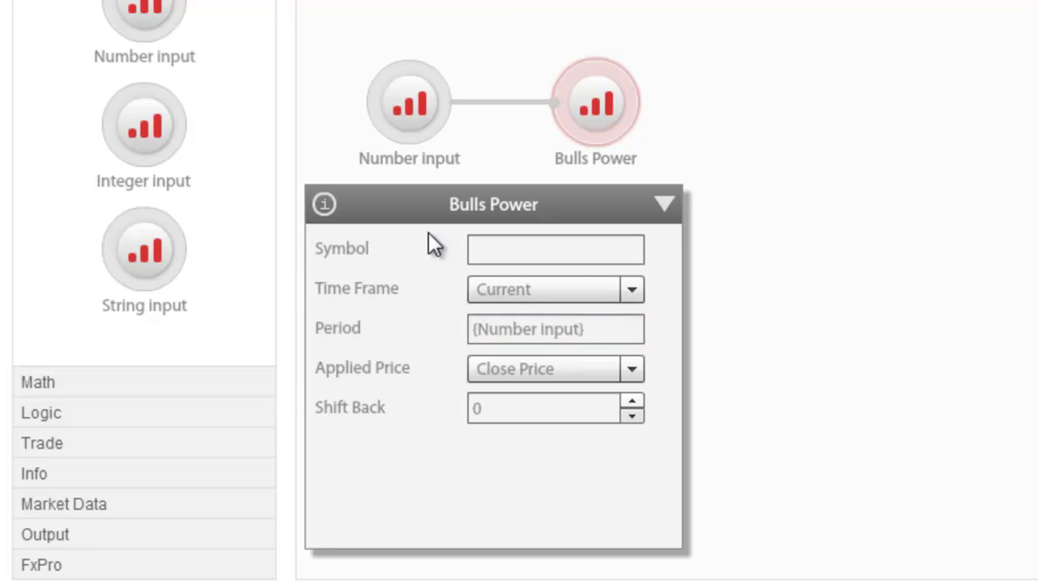
{"action": "left_click", "coordinate": [49, 448]}
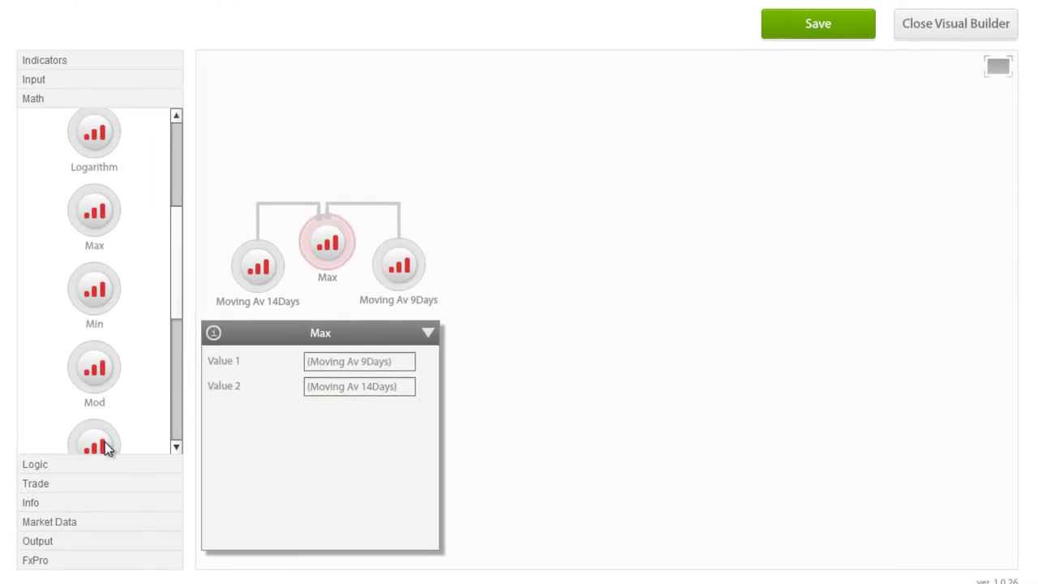
Keep the MACD main-versus-signal Compare Type at >= and review the Buy position's Stop Loss points.
{"action": "left_click", "coordinate": [54, 461]}
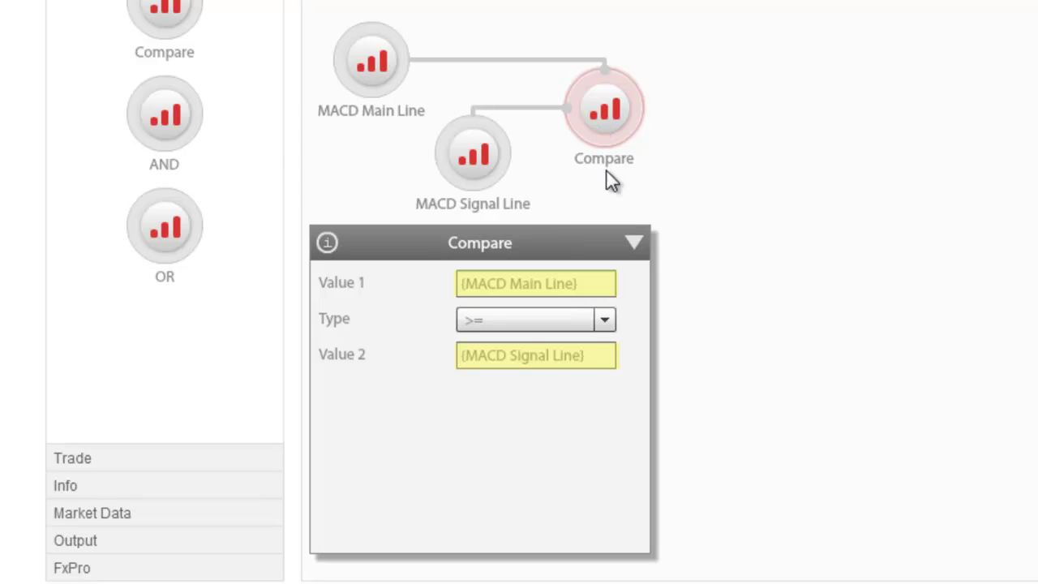
{"action": "left_click", "coordinate": [605, 319]}
{"action": "left_click", "coordinate": [609, 318]}
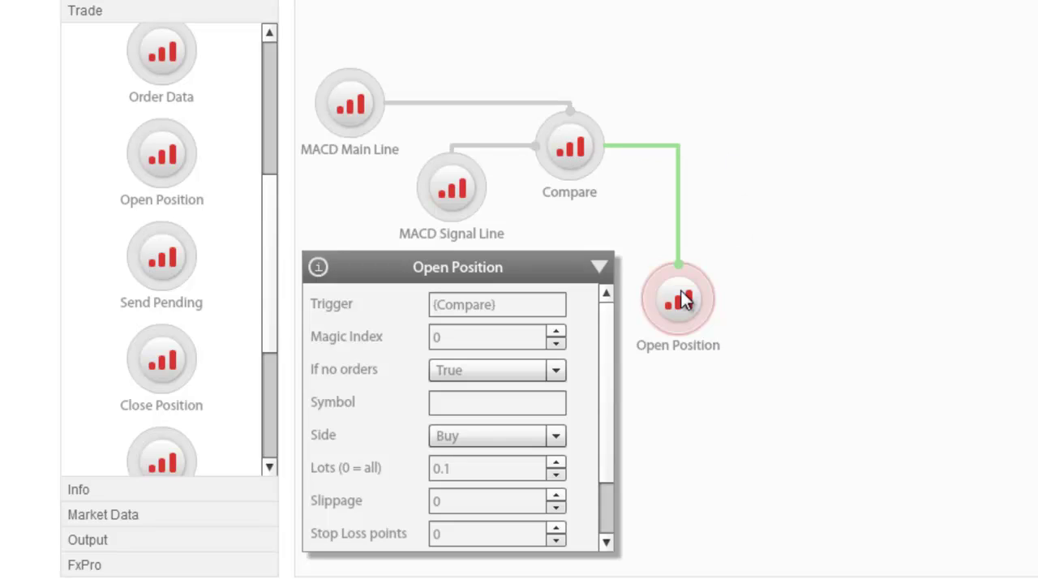
{"action": "left_click_drag", "start_coordinate": [611, 317], "coordinate": [601, 384]}
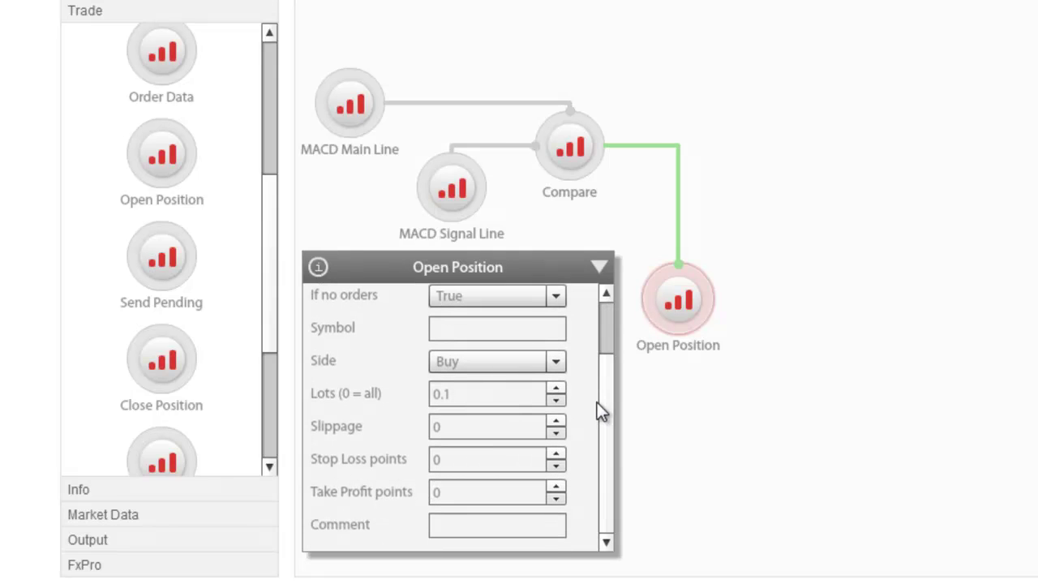
{"action": "left_click", "coordinate": [465, 459]}
{"action": "left_click", "coordinate": [102, 485]}
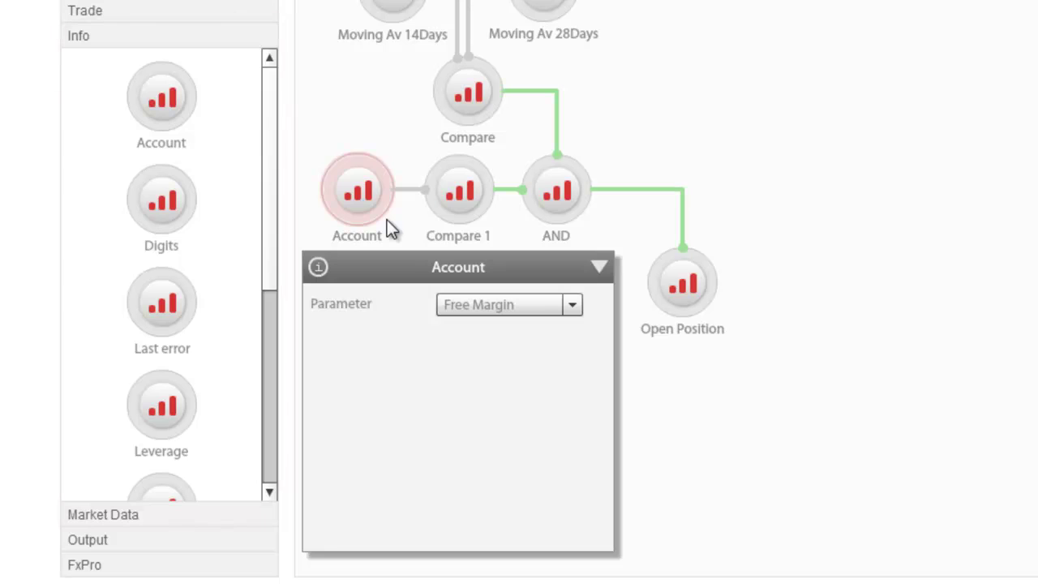
Keep the Account parameter at Free Margin and check Compare 1's 1000 threshold.
{"action": "left_click", "coordinate": [573, 306]}
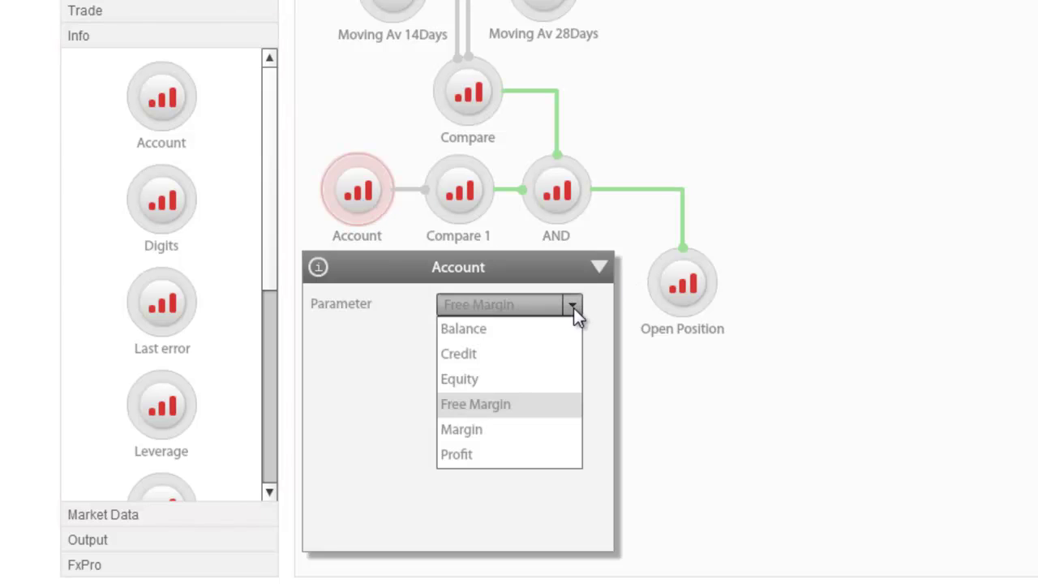
{"action": "left_click", "coordinate": [547, 403]}
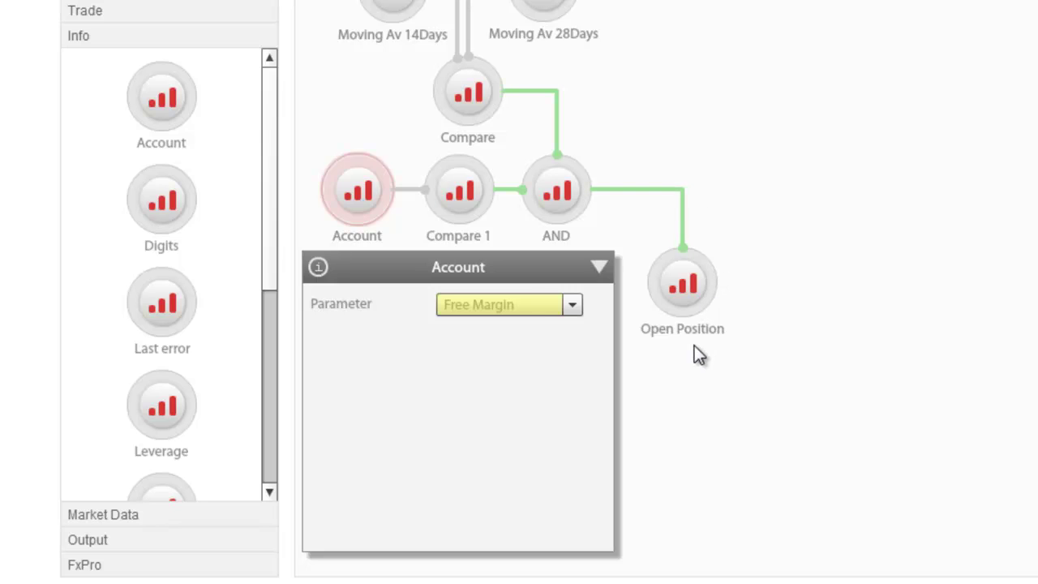
{"action": "left_click", "coordinate": [472, 195]}
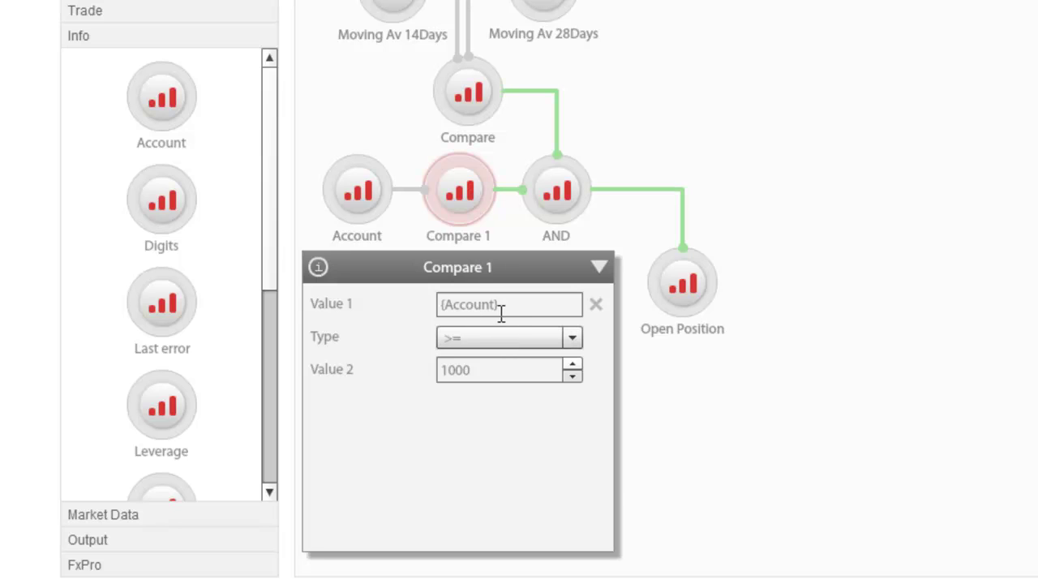
{"action": "left_click", "coordinate": [489, 375]}
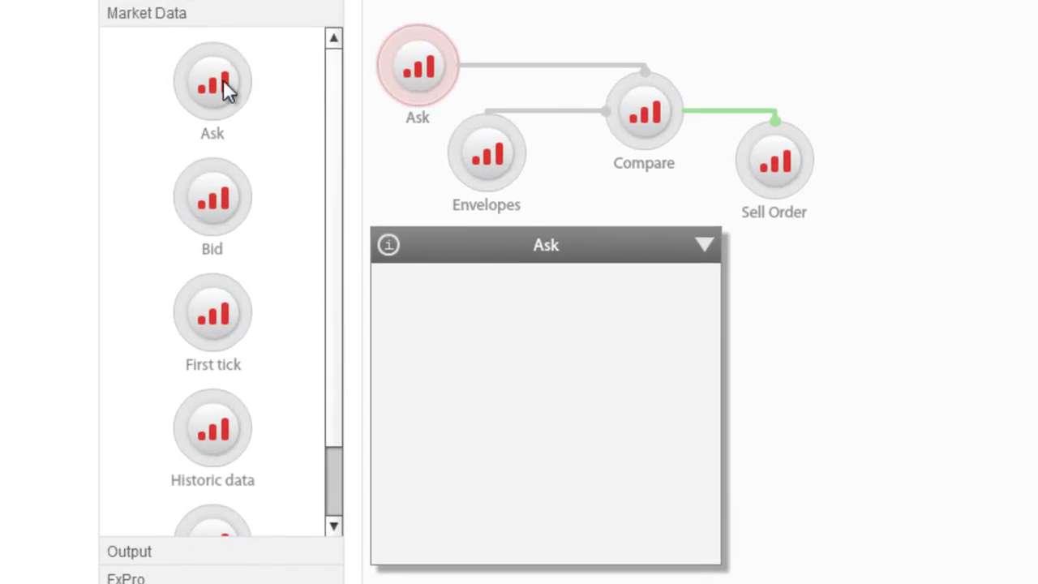
Review the Ask-versus-Envelopes Compare block that triggers Print error text.
{"action": "mouse_move", "coordinate": [219, 80]}
{"action": "left_click", "coordinate": [641, 113]}
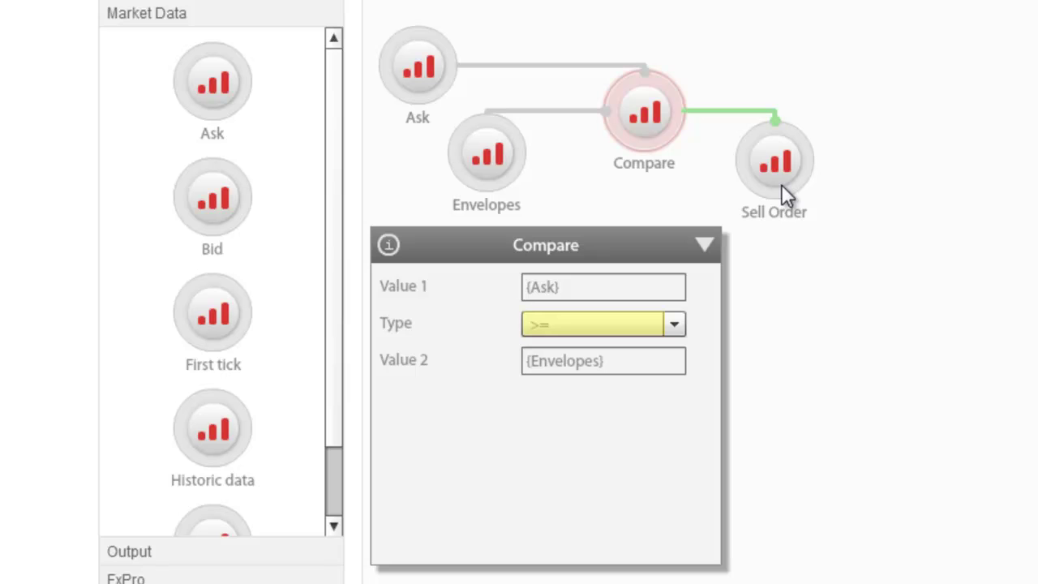
{"action": "left_click", "coordinate": [150, 552]}
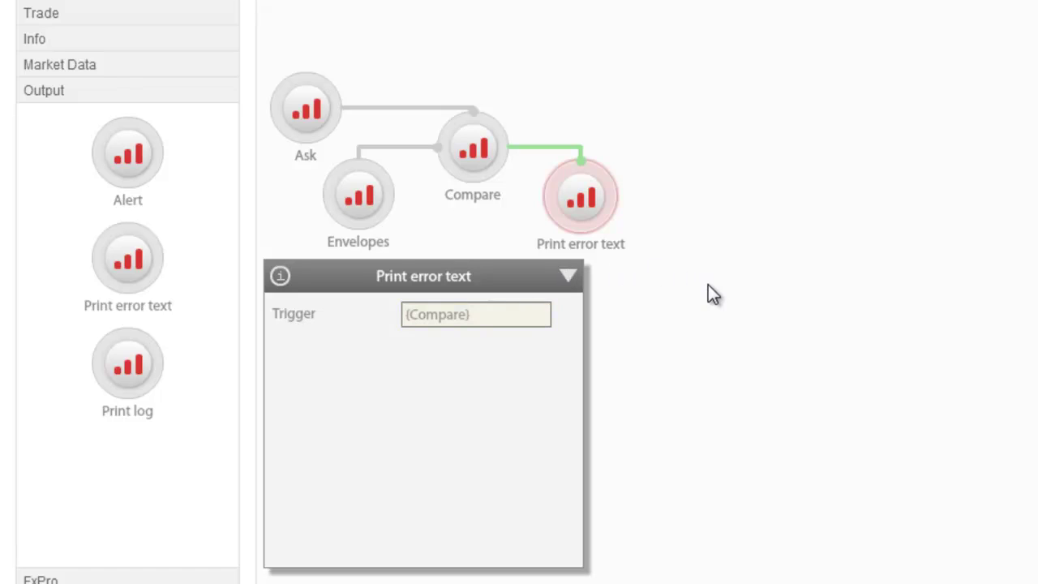
Move all four nodes up-right and delete the Compare to Print error text link.
{"action": "left_click_drag", "start_coordinate": [707, 284], "coordinate": [262, 28]}
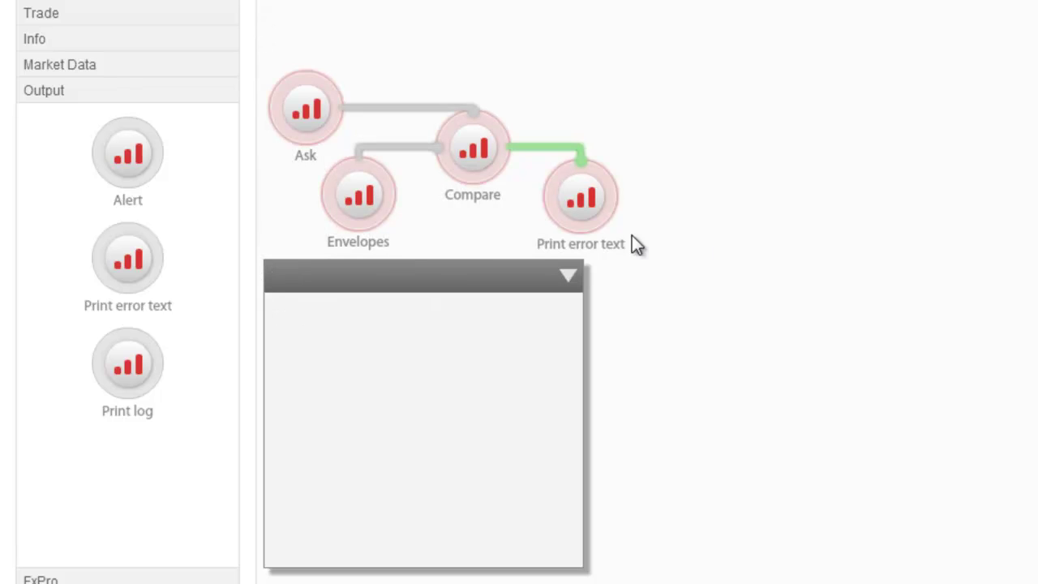
{"action": "left_click_drag", "start_coordinate": [465, 149], "coordinate": [799, 122]}
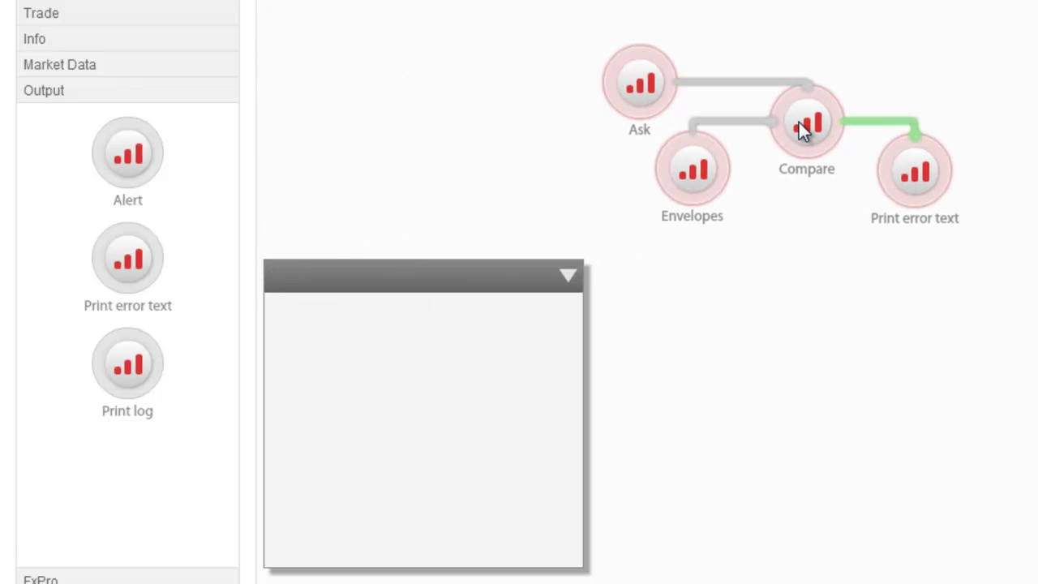
{"action": "left_click", "coordinate": [843, 229]}
{"action": "left_click", "coordinate": [890, 122]}
{"action": "key", "text": "Delete"}
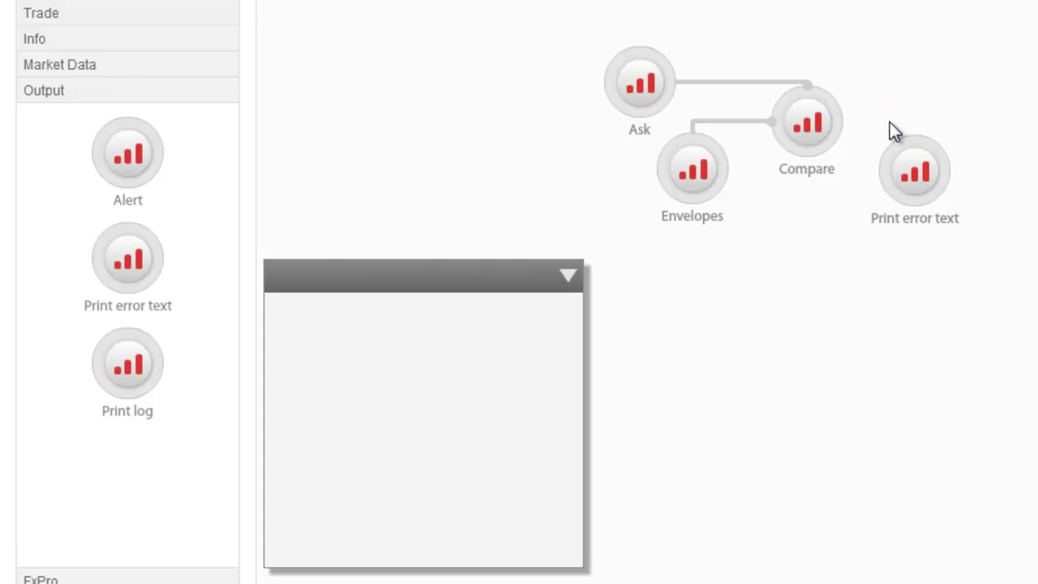
Delete the Print error text node, then the Ask, Envelopes and Compare nodes.
{"action": "left_click_drag", "start_coordinate": [929, 163], "coordinate": [881, 316]}
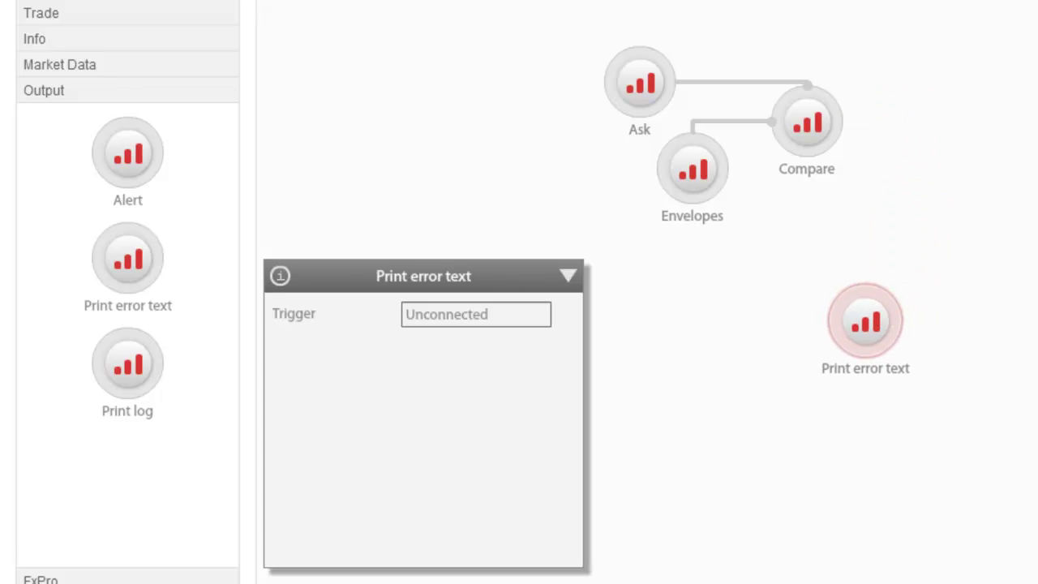
{"action": "key", "text": "Delete"}
{"action": "key", "text": "Delete"}
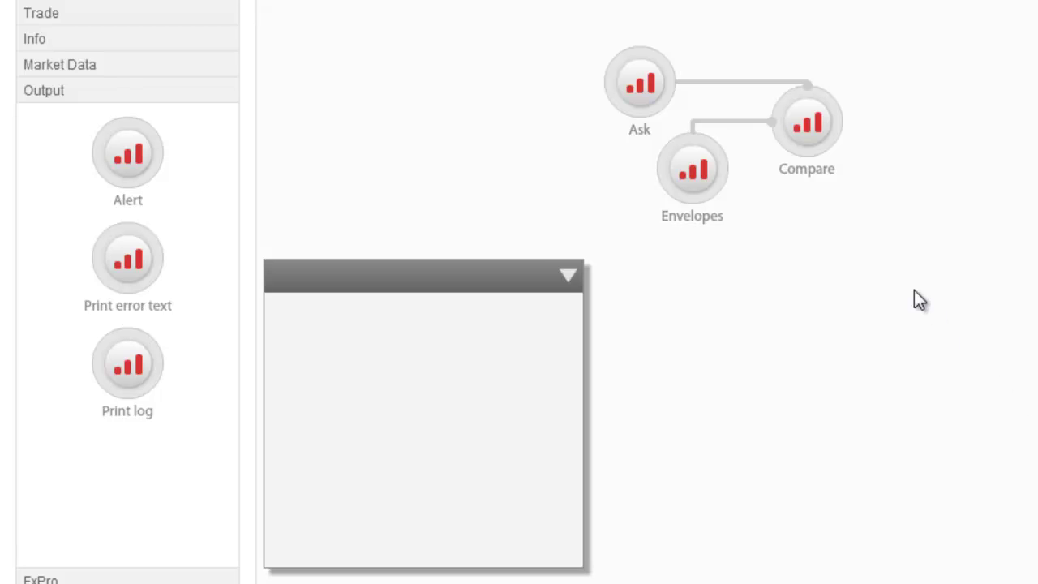
{"action": "left_click_drag", "start_coordinate": [914, 289], "coordinate": [551, 15]}
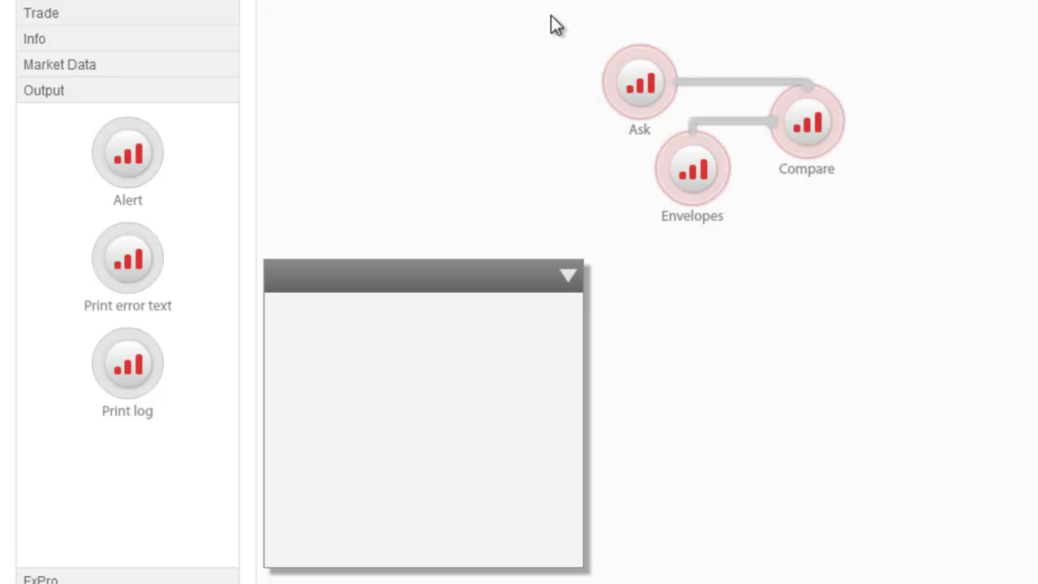
{"action": "key", "text": "Delete"}
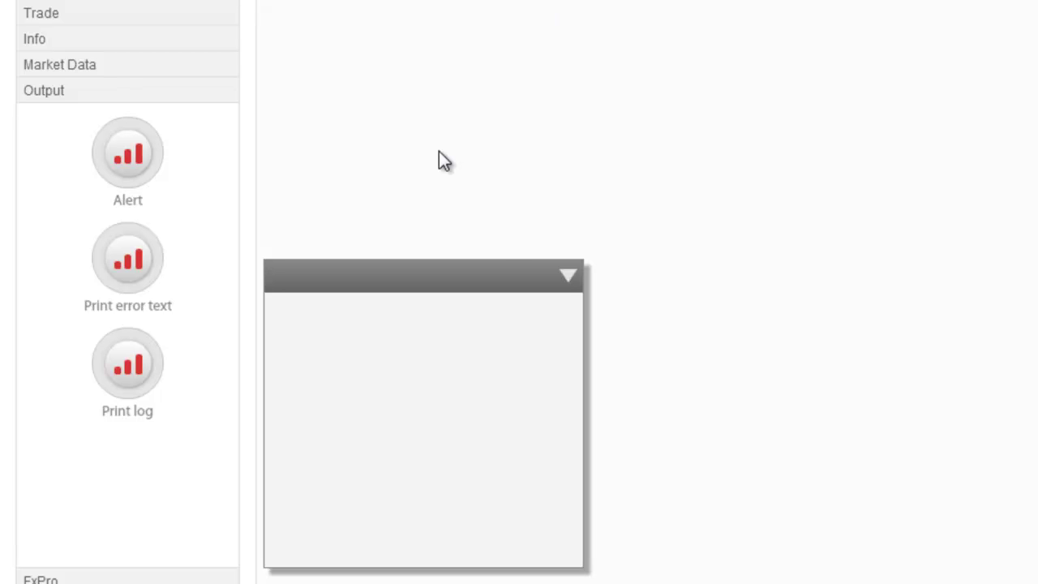
Place an Ask market data block and a Compare logic block side by side on the canvas.
{"action": "left_click", "coordinate": [194, 67]}
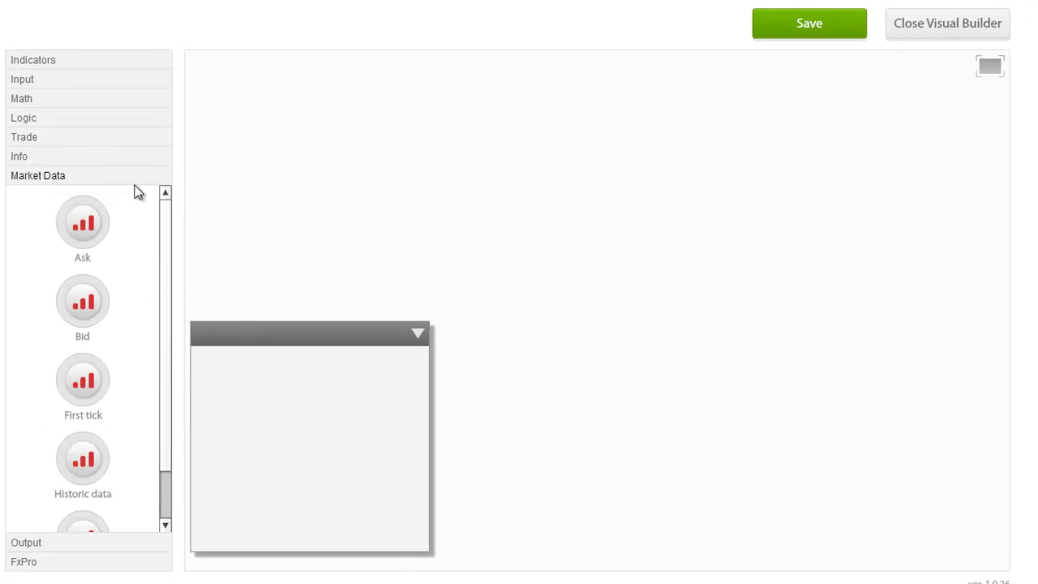
{"action": "left_click_drag", "start_coordinate": [85, 230], "coordinate": [551, 247]}
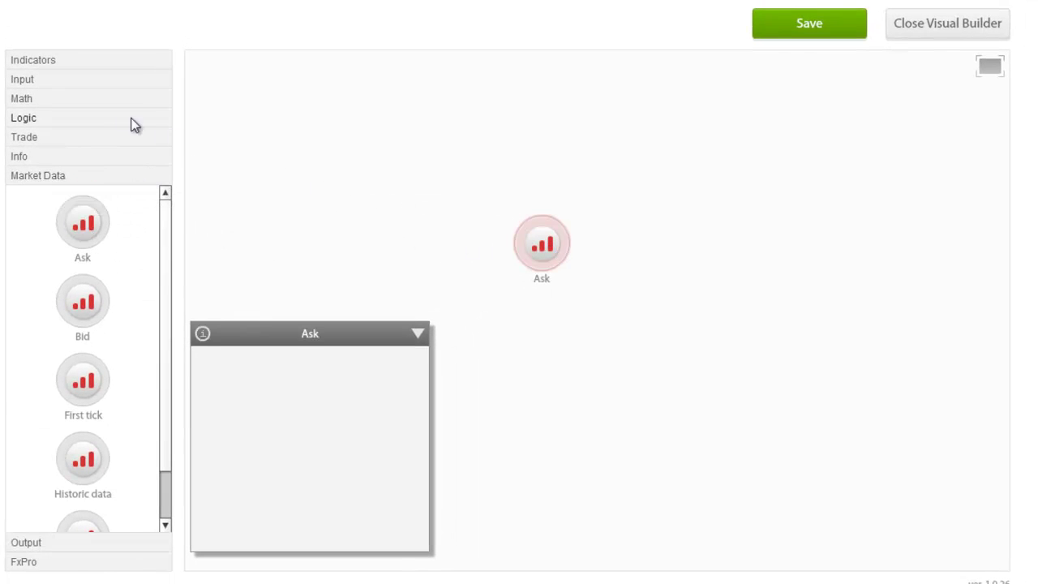
{"action": "left_click", "coordinate": [62, 122]}
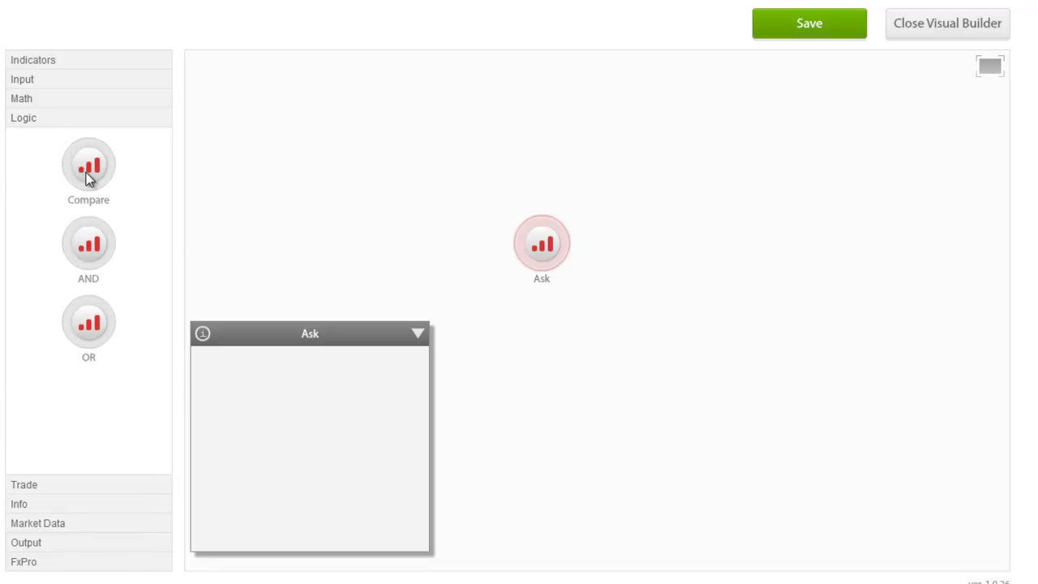
{"action": "left_click_drag", "start_coordinate": [86, 175], "coordinate": [688, 256]}
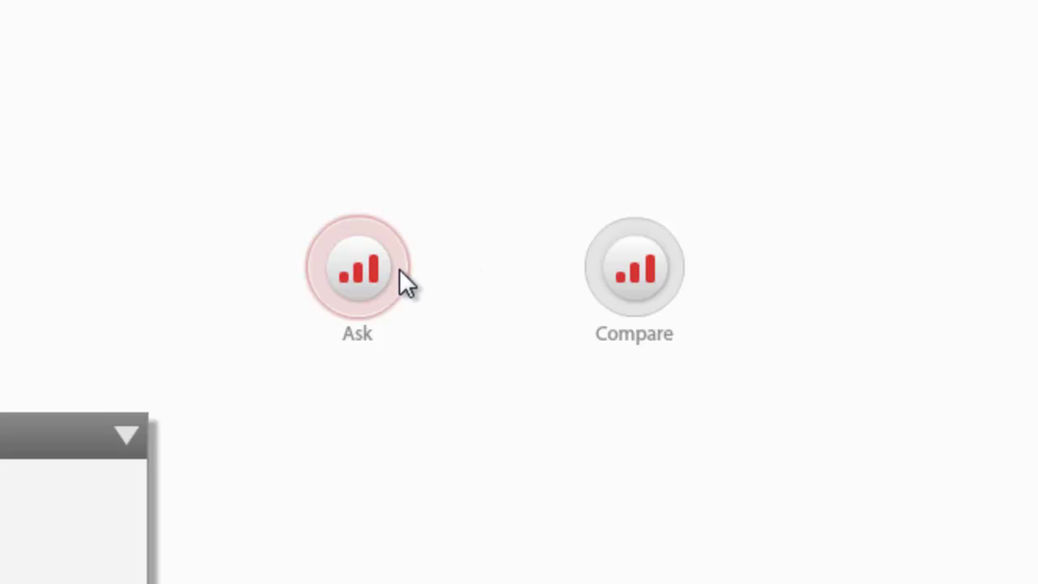
Draw a link from the Ask block's output onto the Compare block.
{"action": "left_click_drag", "start_coordinate": [399, 268], "coordinate": [593, 265]}
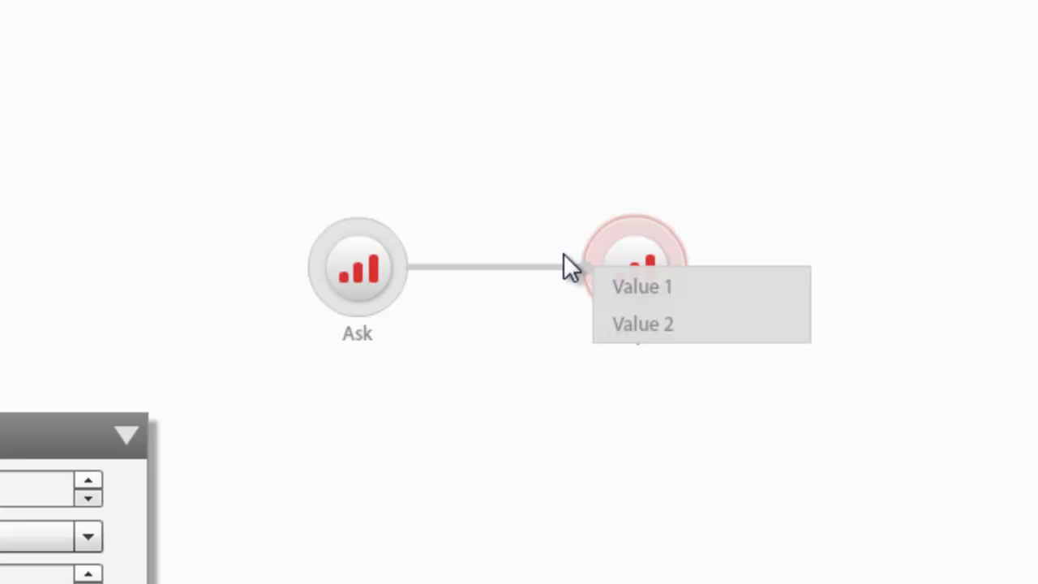
Feed Ask into the Compare node's Value 1 and set its Value 2 to 6.
{"action": "left_click", "coordinate": [667, 288]}
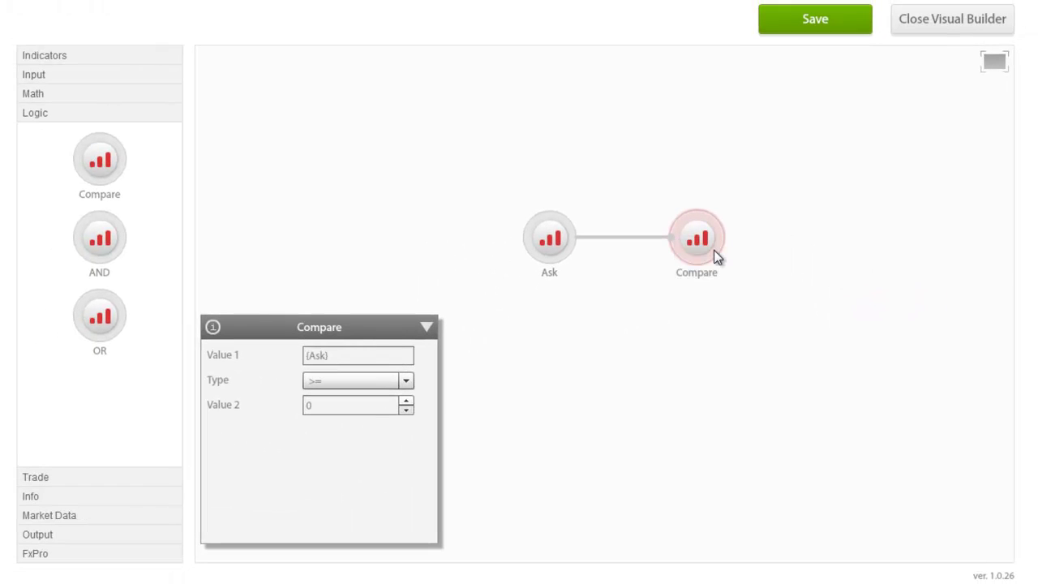
{"action": "left_click", "coordinate": [307, 404]}
{"action": "type", "text": "6"}
{"action": "left_click", "coordinate": [53, 54]}
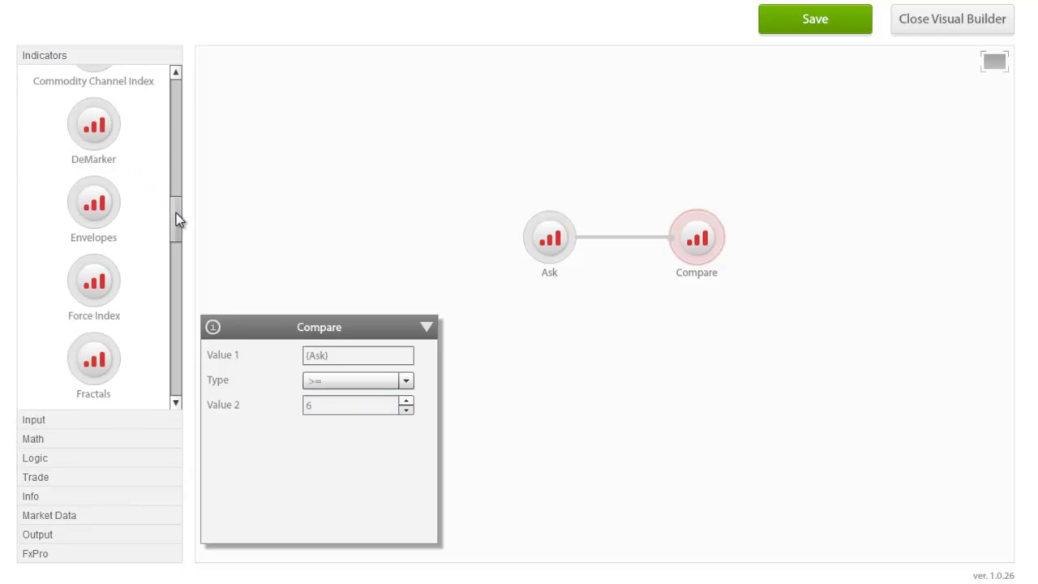
Place a Bollinger Bands node below Compare and connect it to Compare's Value 2.
{"action": "left_click_drag", "start_coordinate": [176, 213], "coordinate": [179, 149]}
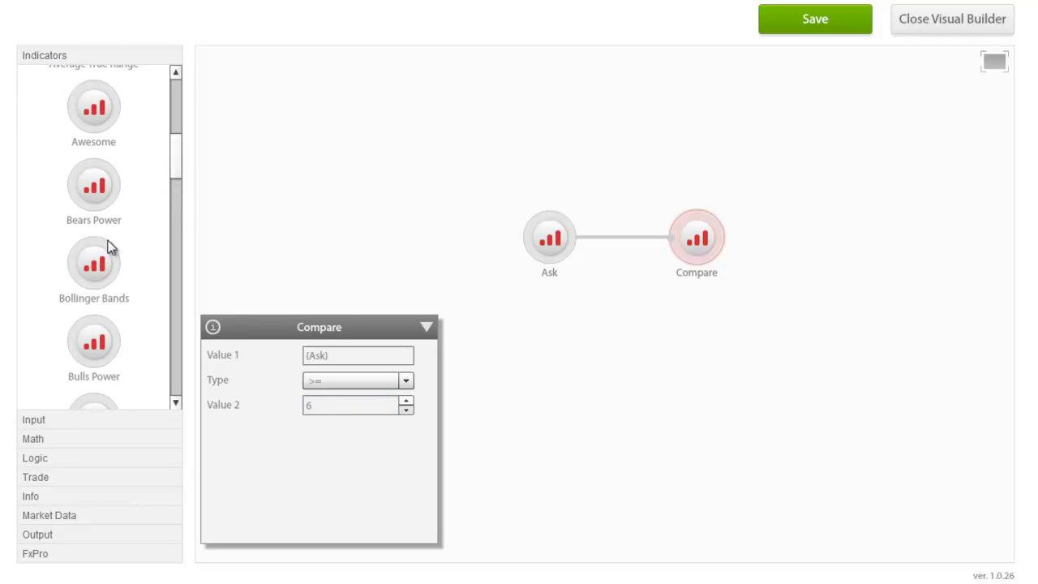
{"action": "left_click_drag", "start_coordinate": [111, 249], "coordinate": [726, 248]}
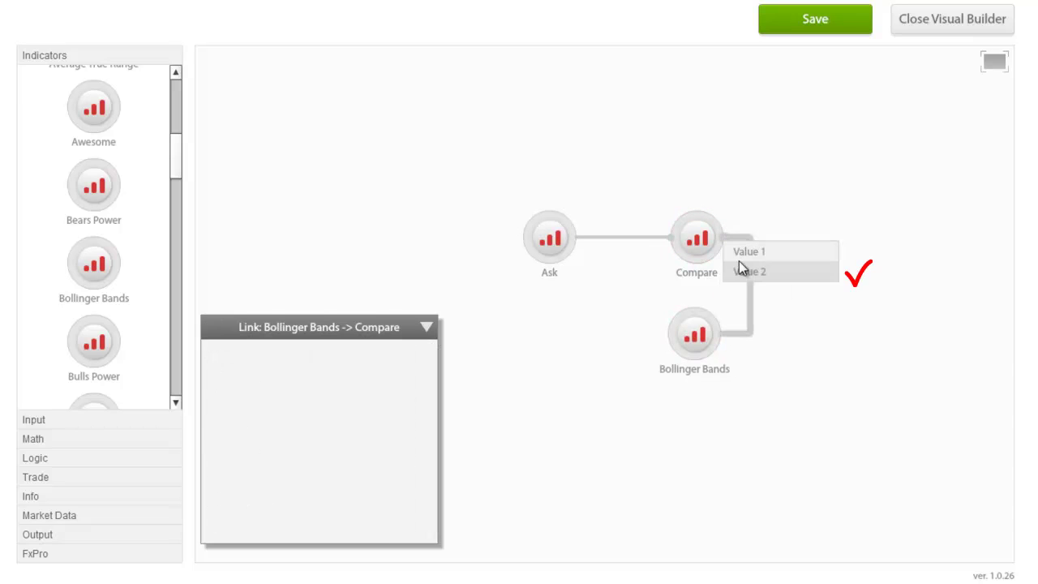
{"action": "left_click", "coordinate": [743, 273]}
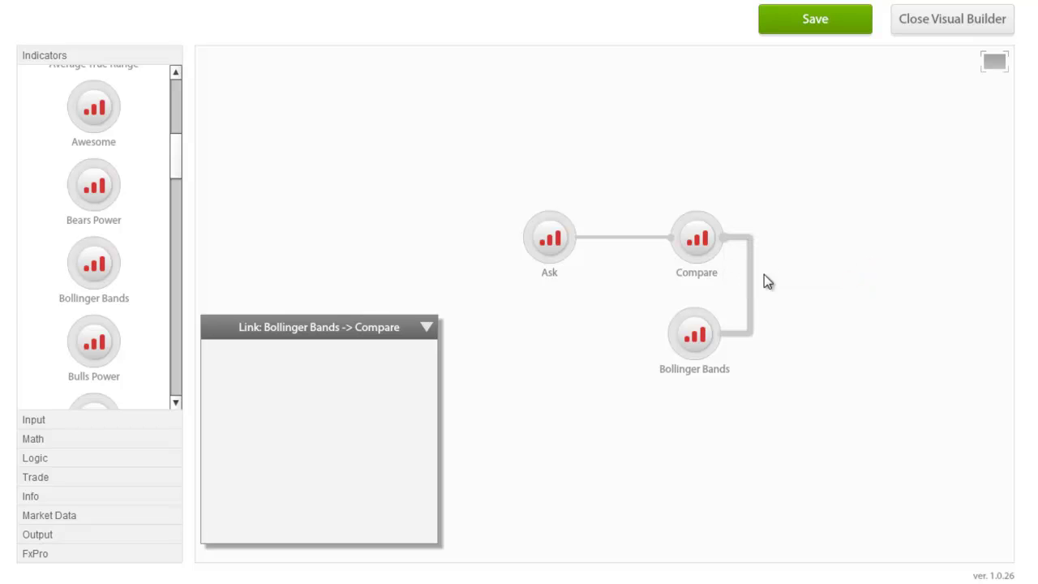
{"action": "left_click", "coordinate": [806, 327]}
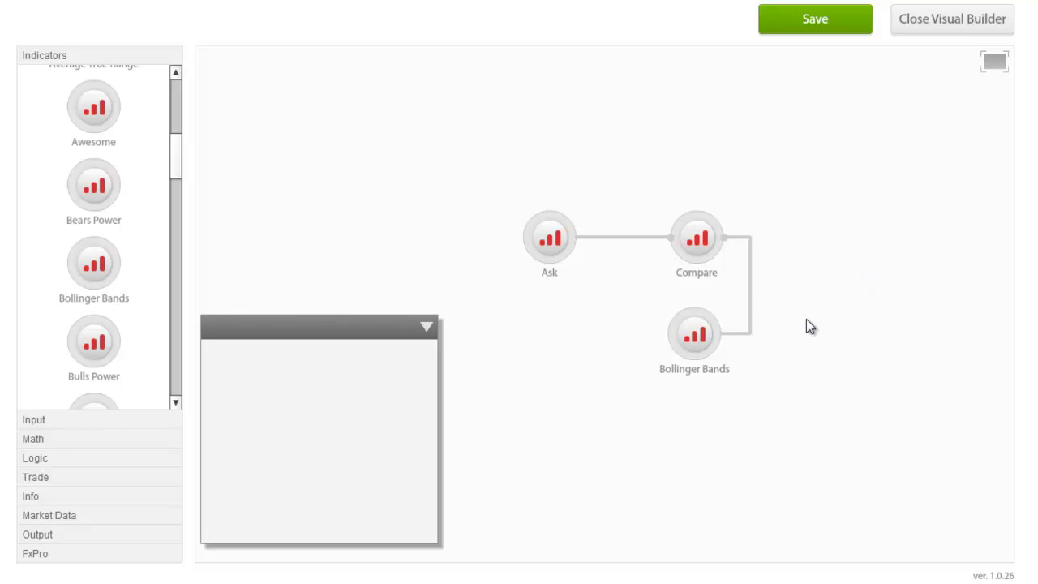
{"action": "left_click", "coordinate": [709, 241]}
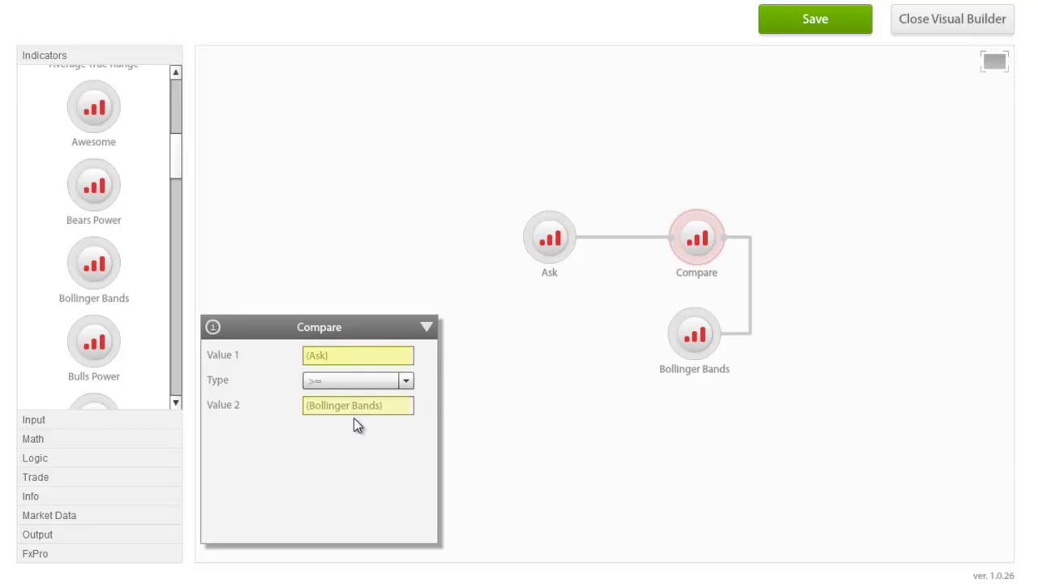
{"action": "left_click", "coordinate": [695, 347]}
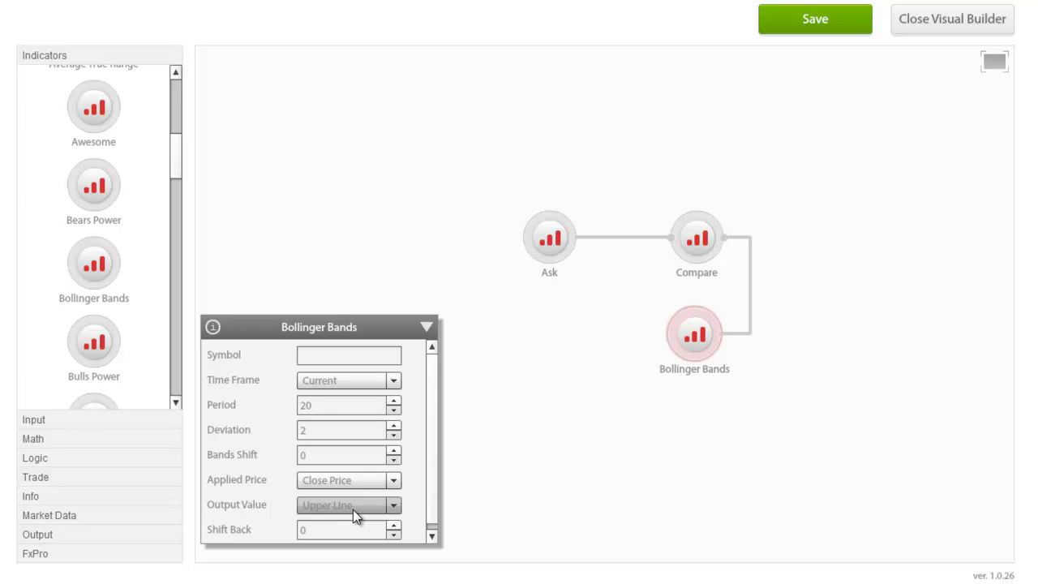
Add an Integer input node linked to Bollinger Bands as its Period.
{"action": "left_click", "coordinate": [93, 422]}
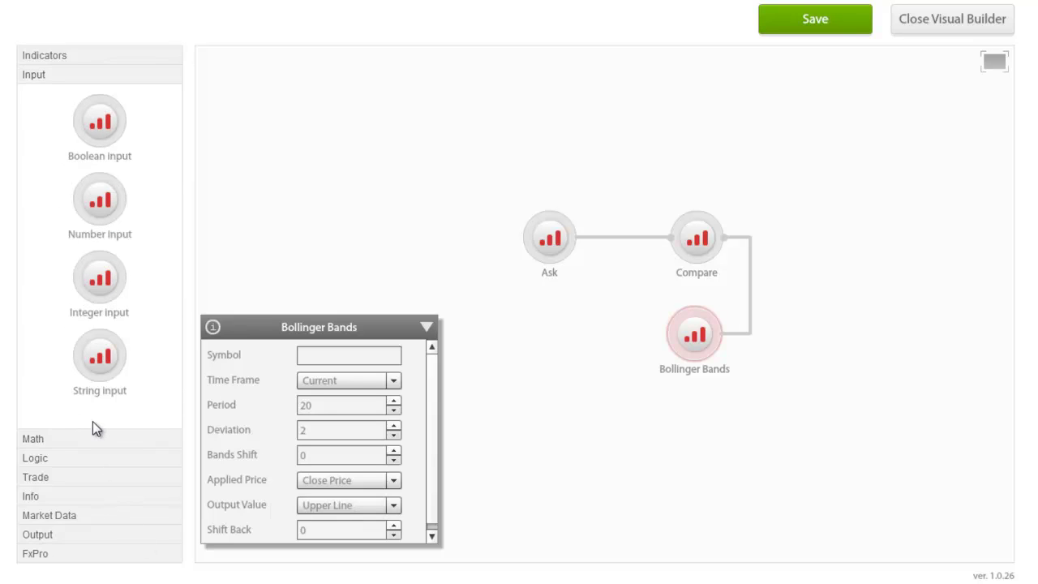
{"action": "left_click_drag", "start_coordinate": [93, 285], "coordinate": [562, 329]}
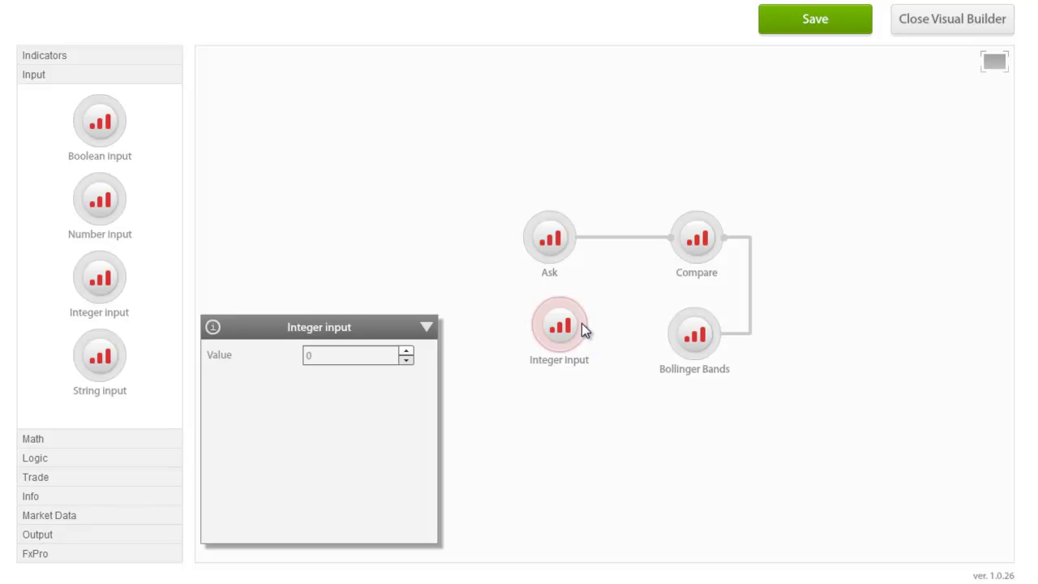
{"action": "left_click_drag", "start_coordinate": [583, 323], "coordinate": [676, 338]}
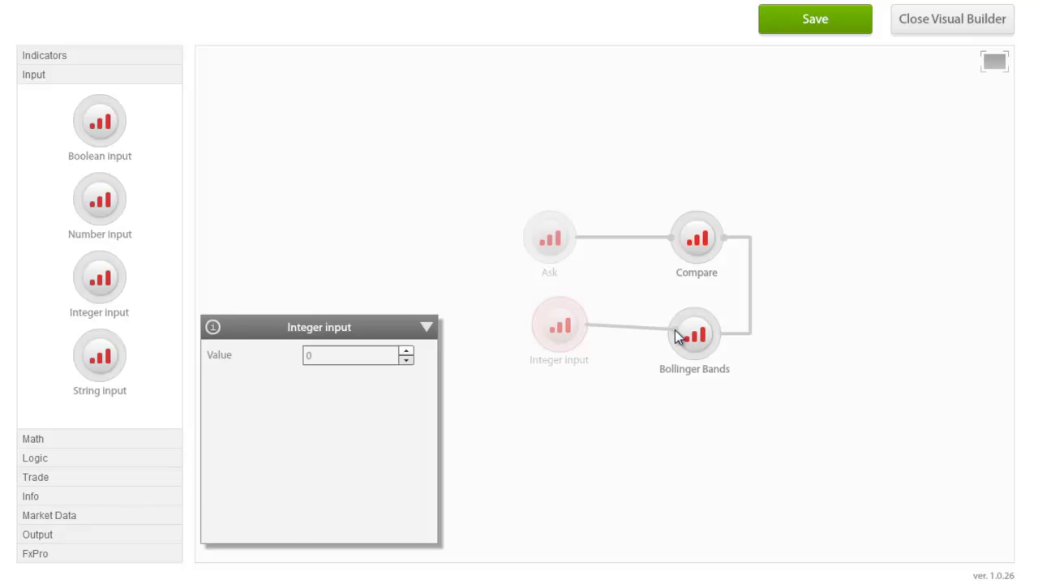
{"action": "left_click_drag", "start_coordinate": [675, 332], "coordinate": [676, 332]}
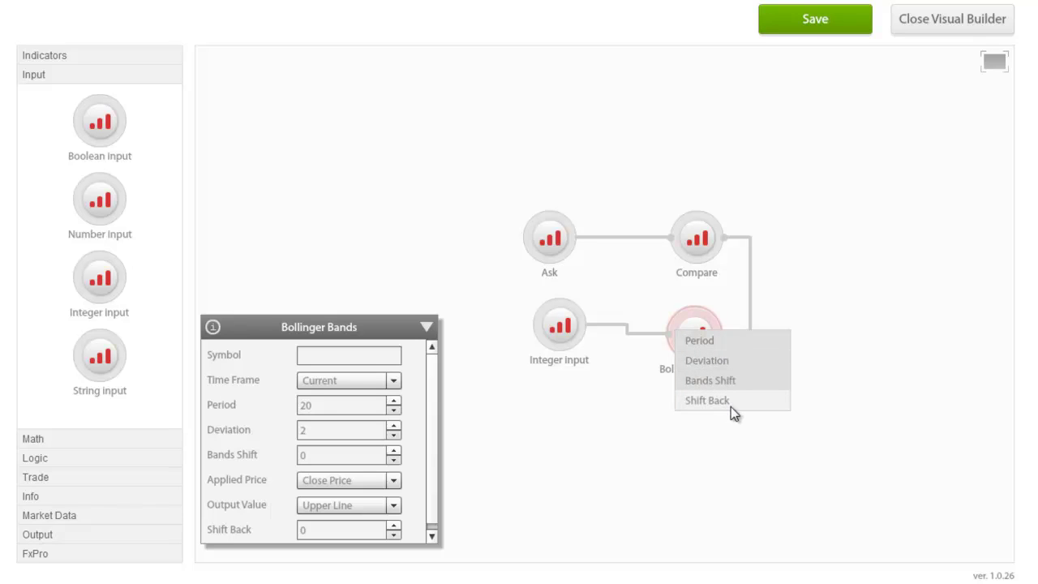
{"action": "left_click", "coordinate": [729, 341]}
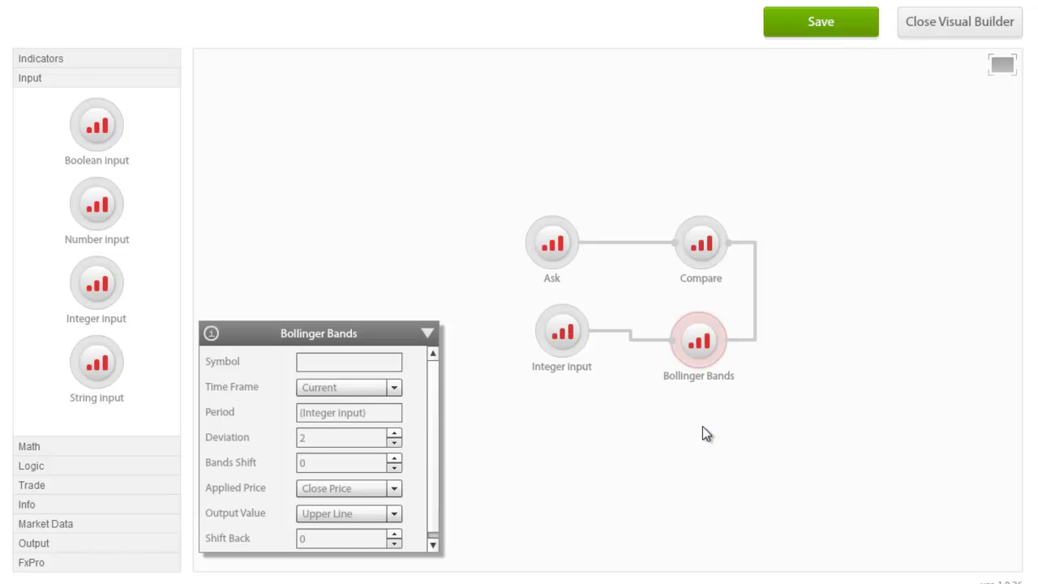
Add an Open Position node from the Trade palette and rename it 'Sell Order'.
{"action": "left_click", "coordinate": [143, 486]}
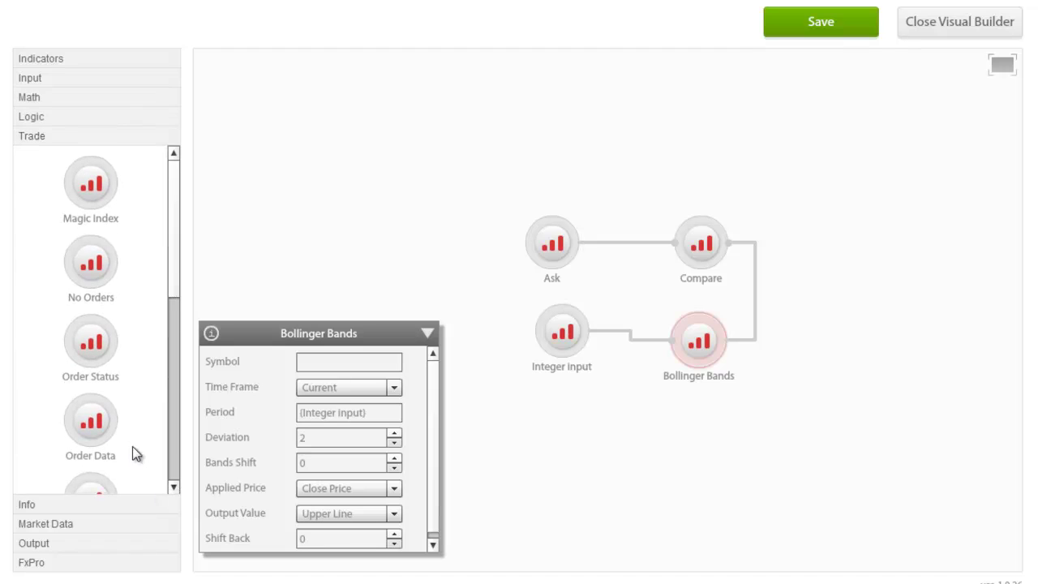
{"action": "left_click_drag", "start_coordinate": [175, 271], "coordinate": [173, 345]}
{"action": "left_click_drag", "start_coordinate": [91, 330], "coordinate": [704, 144]}
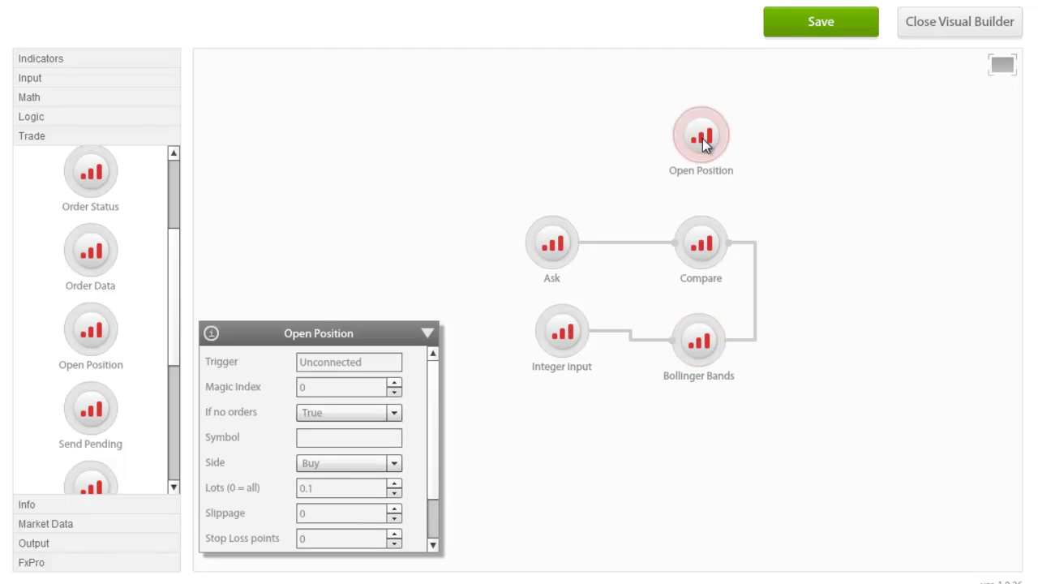
{"action": "left_click", "coordinate": [694, 172]}
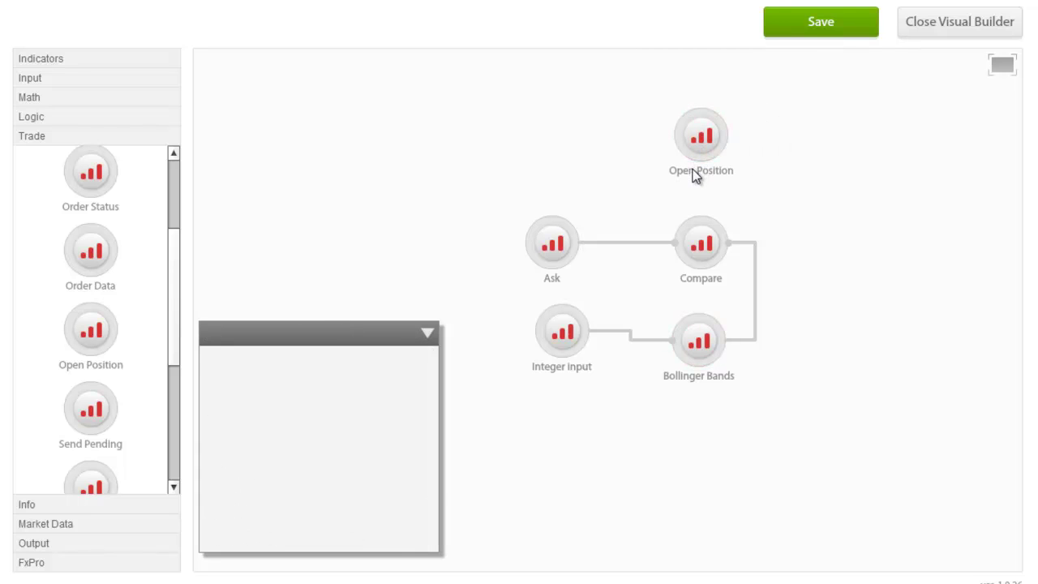
{"action": "double_click", "coordinate": [693, 172]}
{"action": "type", "text": "Se"}
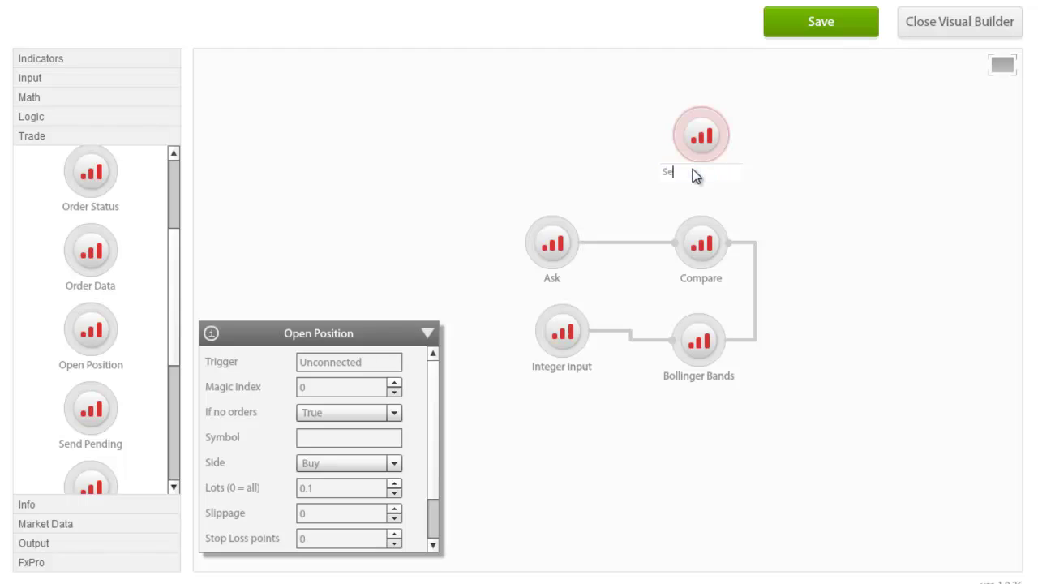
{"action": "type", "text": "ll Order"}
{"action": "left_click", "coordinate": [761, 150]}
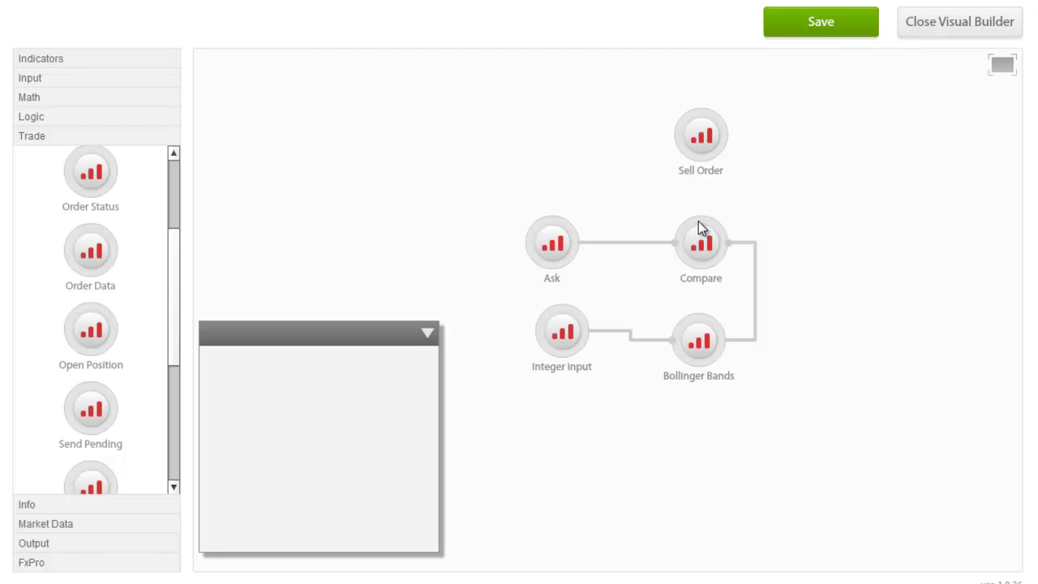
Link Compare to trigger Sell Order and place a Close Position node beside it.
{"action": "left_click_drag", "start_coordinate": [698, 223], "coordinate": [677, 135]}
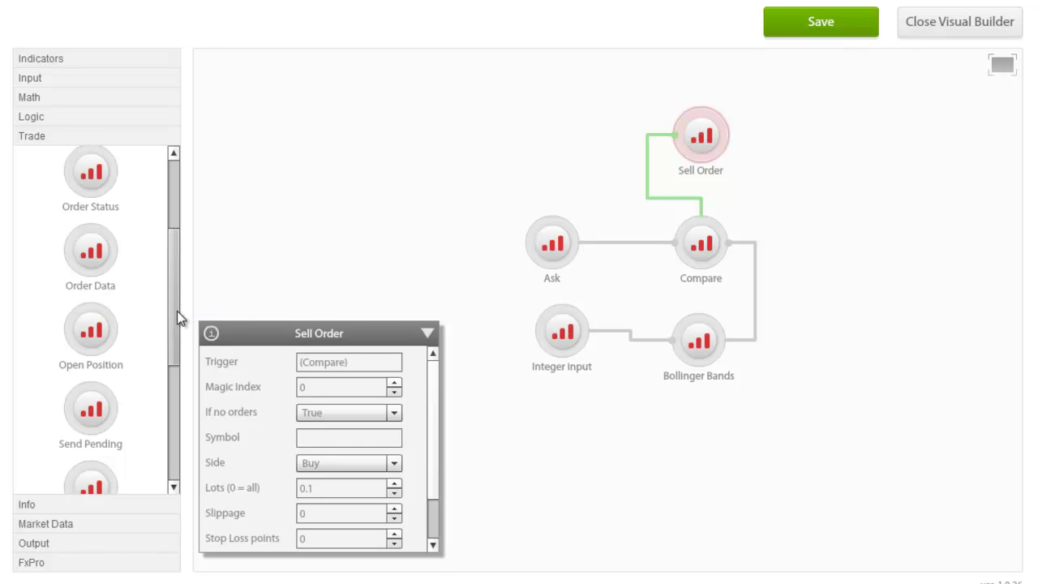
{"action": "scroll", "coordinate": [165, 336], "scroll_direction": "down", "scroll_amount": 3}
{"action": "left_click_drag", "start_coordinate": [103, 386], "coordinate": [827, 127]}
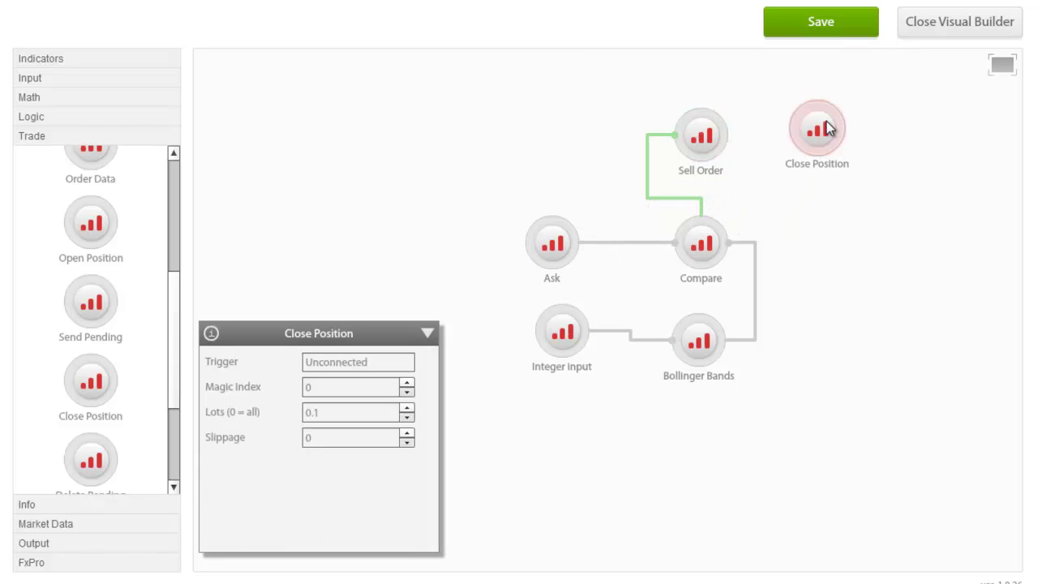
Rename Close Position to 'Close Sell Order' and draw a trigger link to it from Compare.
{"action": "double_click", "coordinate": [818, 166]}
{"action": "left_click_drag", "start_coordinate": [804, 166], "coordinate": [933, 169]}
{"action": "key", "text": "BackSpace"}
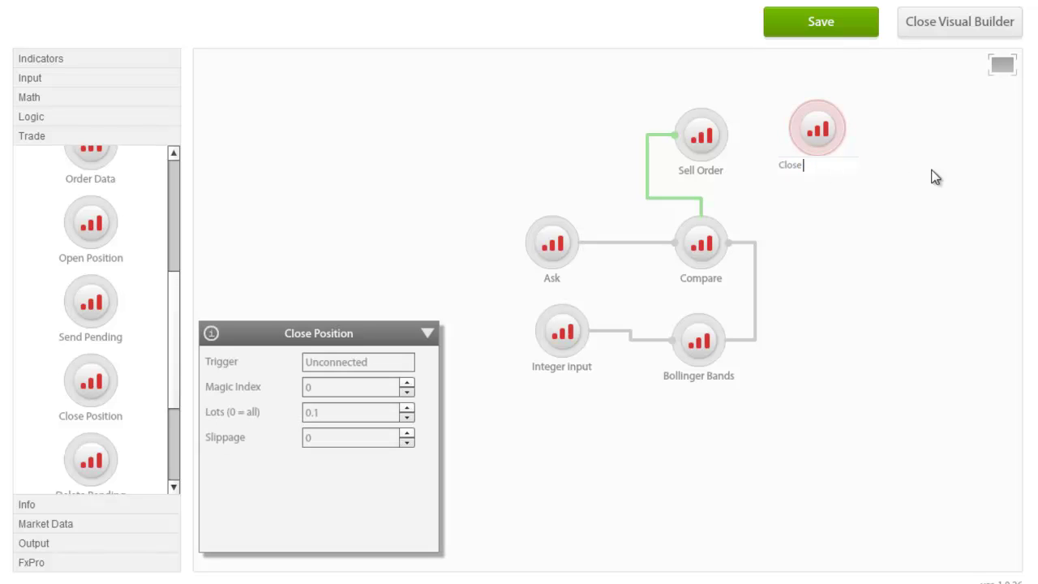
{"action": "type", "text": "Sell Order"}
{"action": "left_click", "coordinate": [935, 177]}
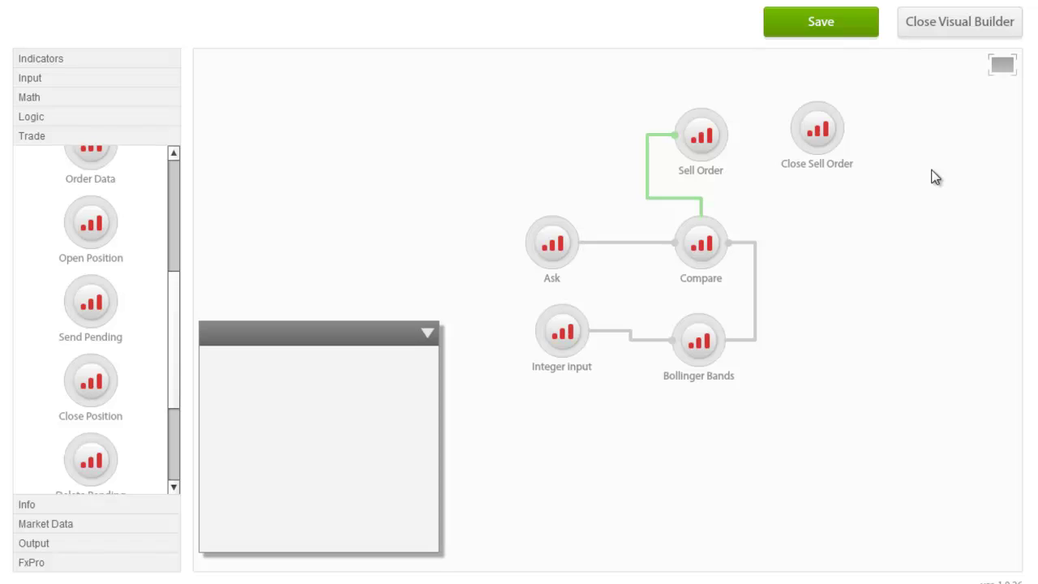
{"action": "left_click_drag", "start_coordinate": [704, 220], "coordinate": [876, 202]}
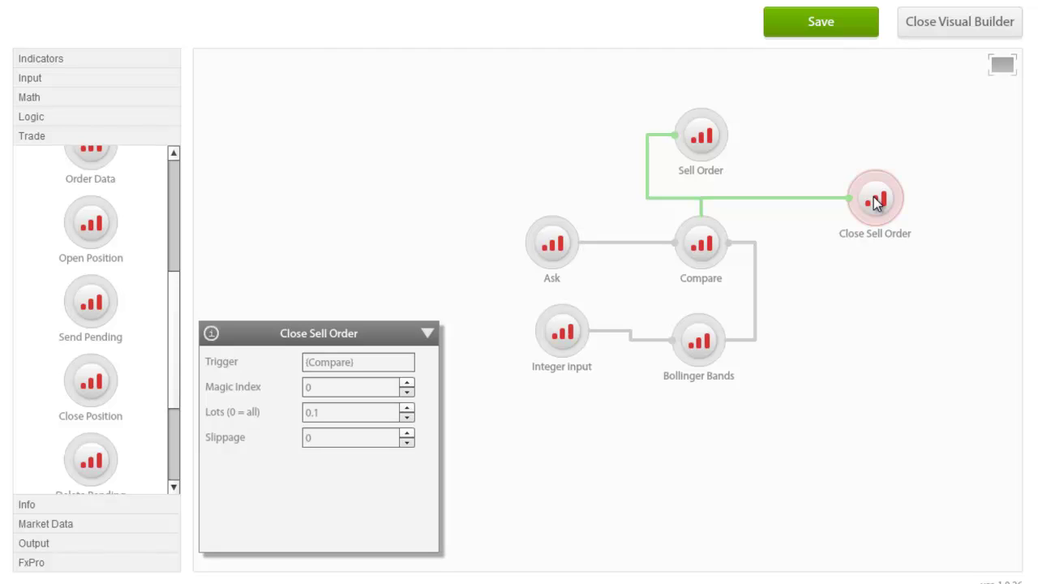
Set Reverse output to True on the Compare → Close Sell Order link.
{"action": "left_click", "coordinate": [809, 199]}
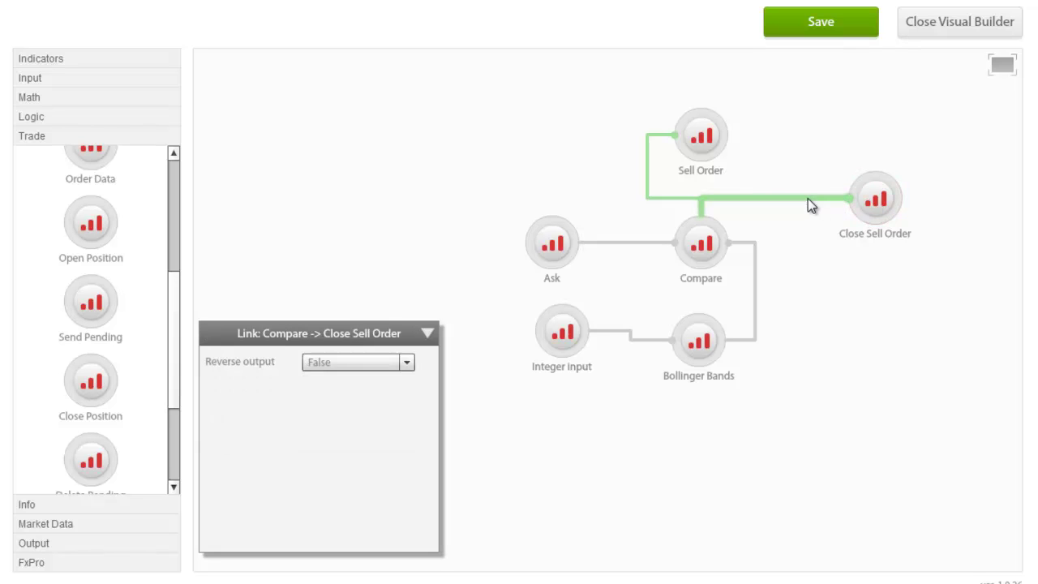
{"action": "left_click", "coordinate": [344, 364]}
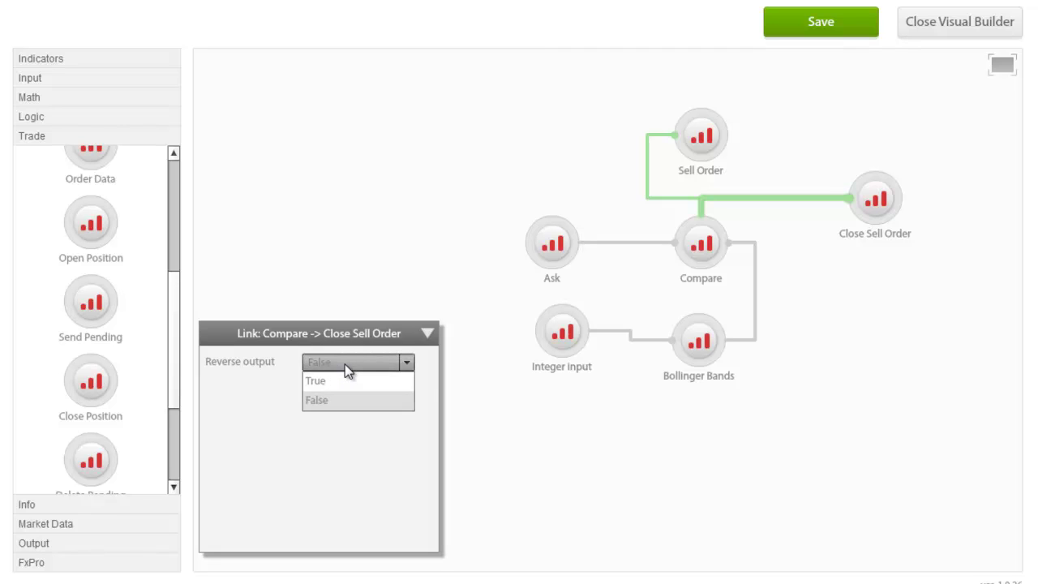
{"action": "left_click", "coordinate": [341, 381]}
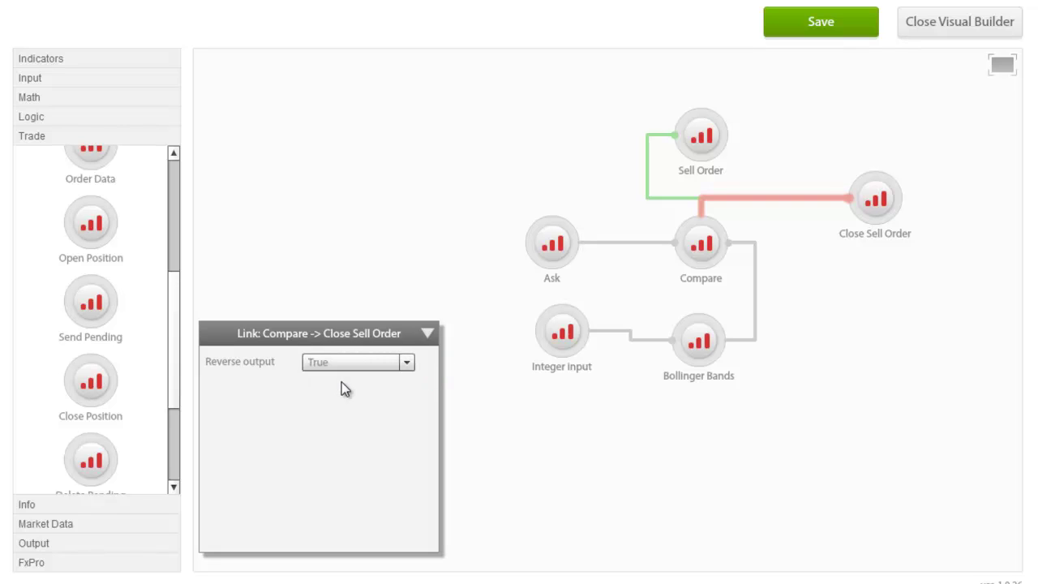
{"action": "left_click", "coordinate": [784, 315]}
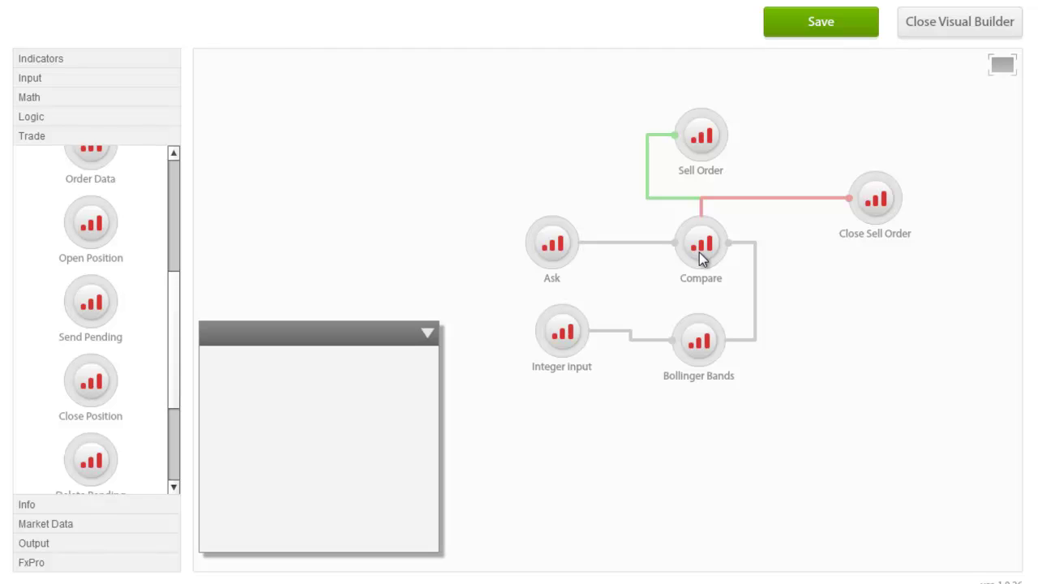
Delete every node in the graph, then place an AND node from the Logic palette.
{"action": "left_click_drag", "start_coordinate": [967, 411], "coordinate": [499, 100]}
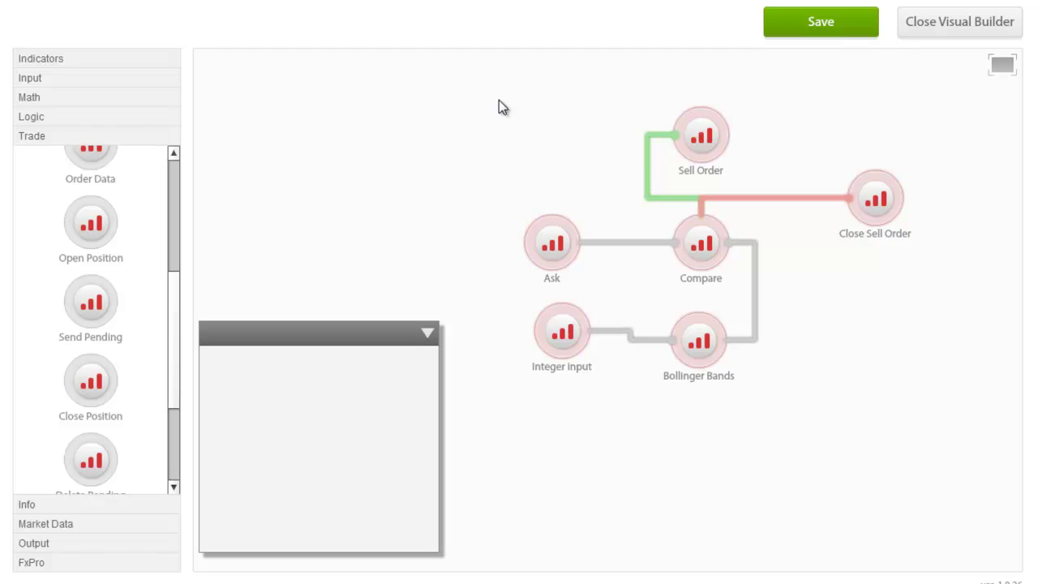
{"action": "key", "text": "Delete"}
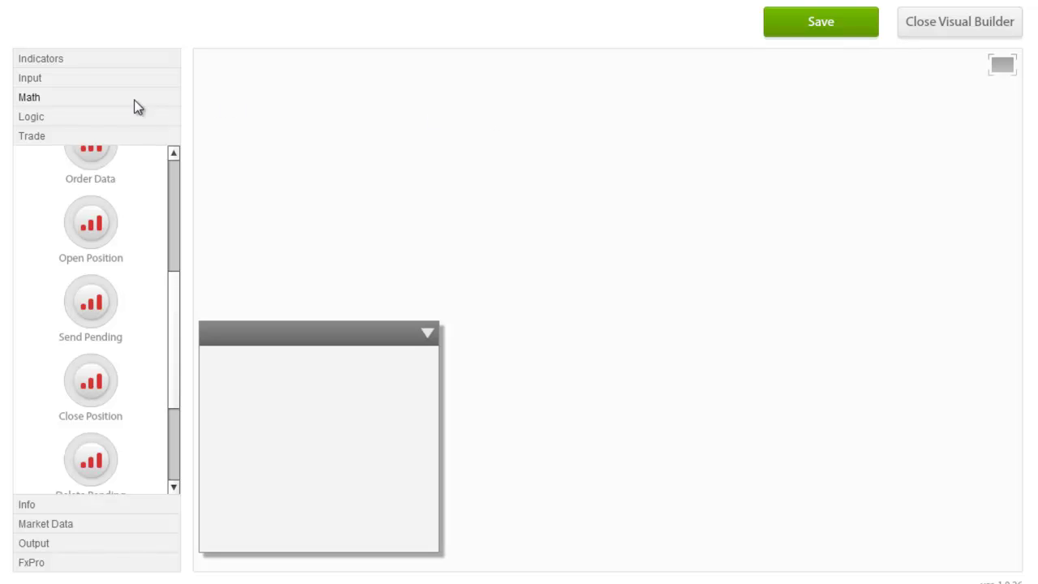
{"action": "left_click", "coordinate": [105, 114]}
{"action": "left_click_drag", "start_coordinate": [105, 271], "coordinate": [407, 266]}
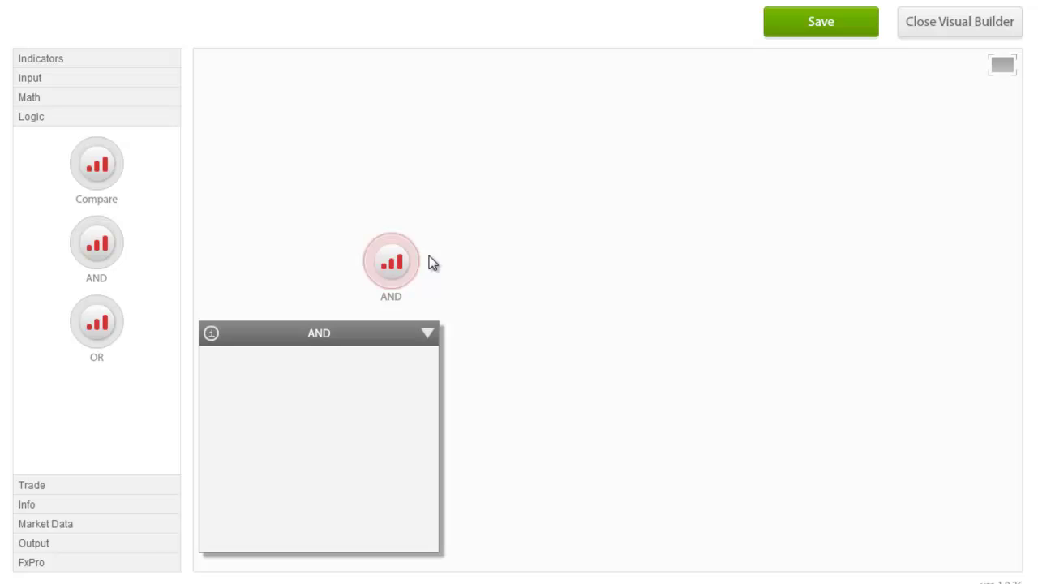
Add a Max node from the Math palette beside AND and connect Max into it.
{"action": "left_click", "coordinate": [135, 101]}
{"action": "left_click_drag", "start_coordinate": [172, 180], "coordinate": [170, 262]}
{"action": "left_click_drag", "start_coordinate": [92, 180], "coordinate": [286, 272]}
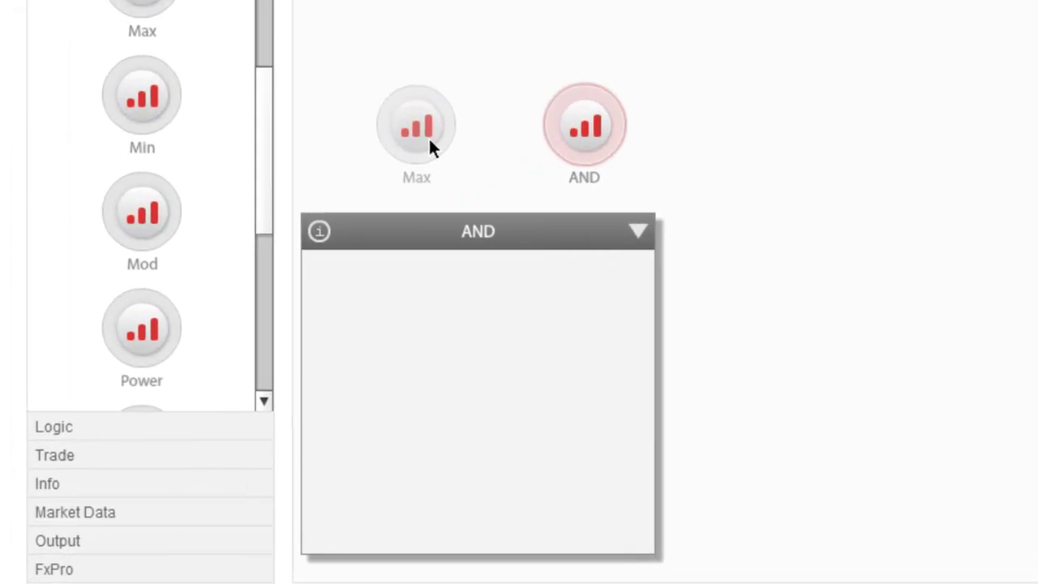
{"action": "left_click_drag", "start_coordinate": [428, 136], "coordinate": [429, 139]}
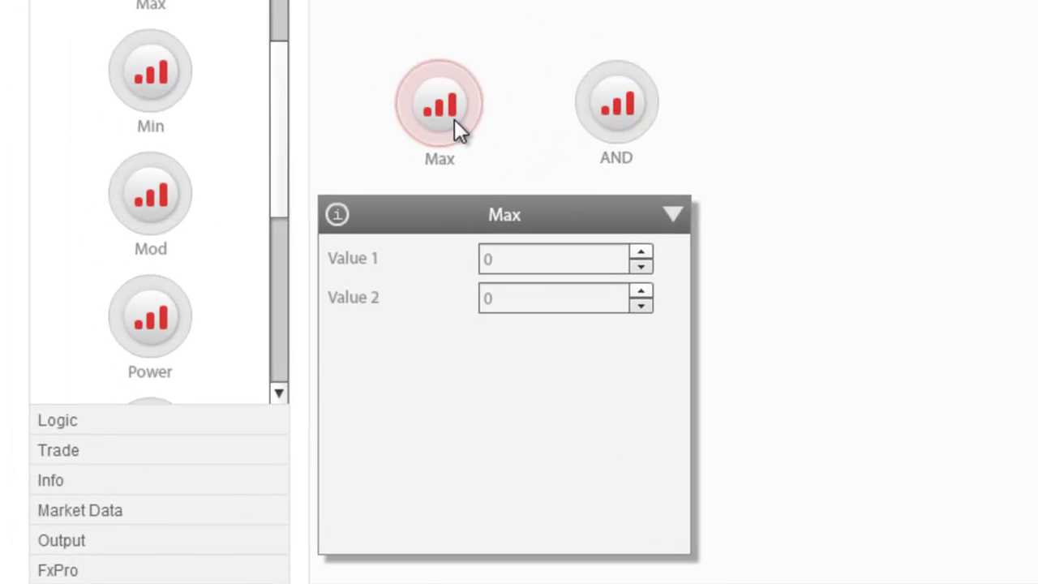
{"action": "left_click_drag", "start_coordinate": [476, 105], "coordinate": [593, 101]}
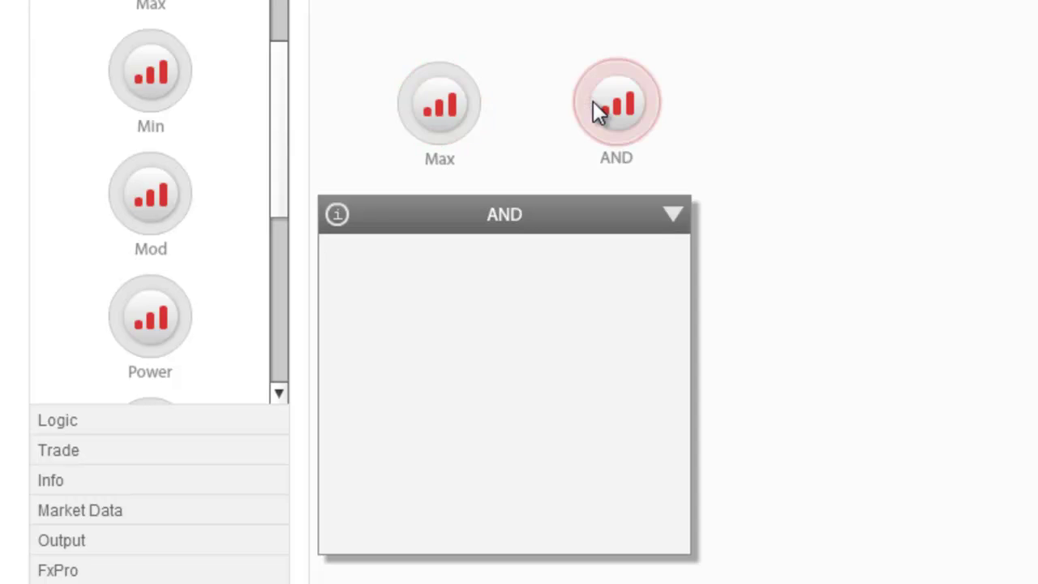
{"action": "left_click", "coordinate": [459, 104]}
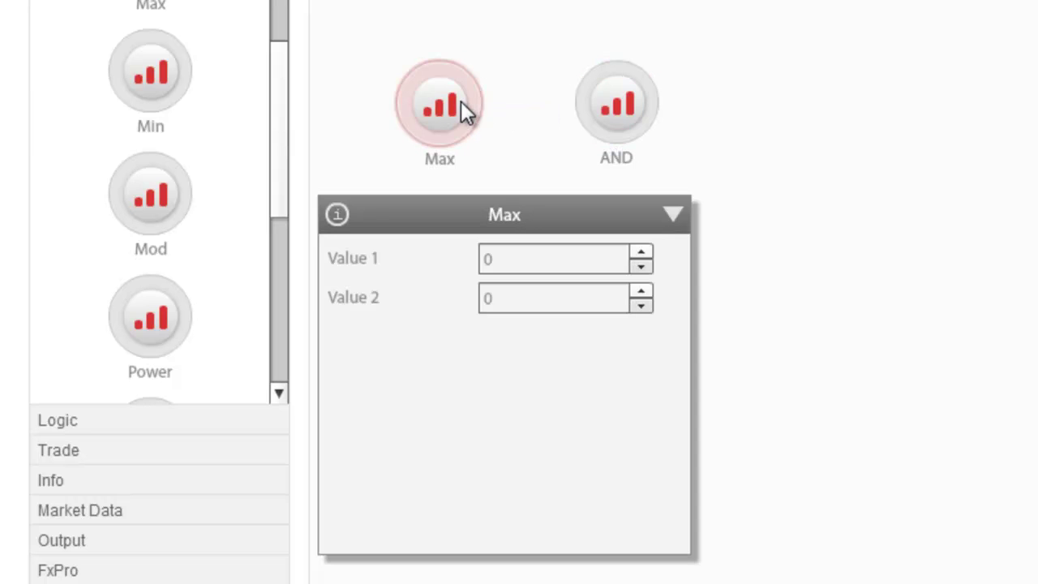
{"action": "left_click_drag", "start_coordinate": [474, 104], "coordinate": [584, 107]}
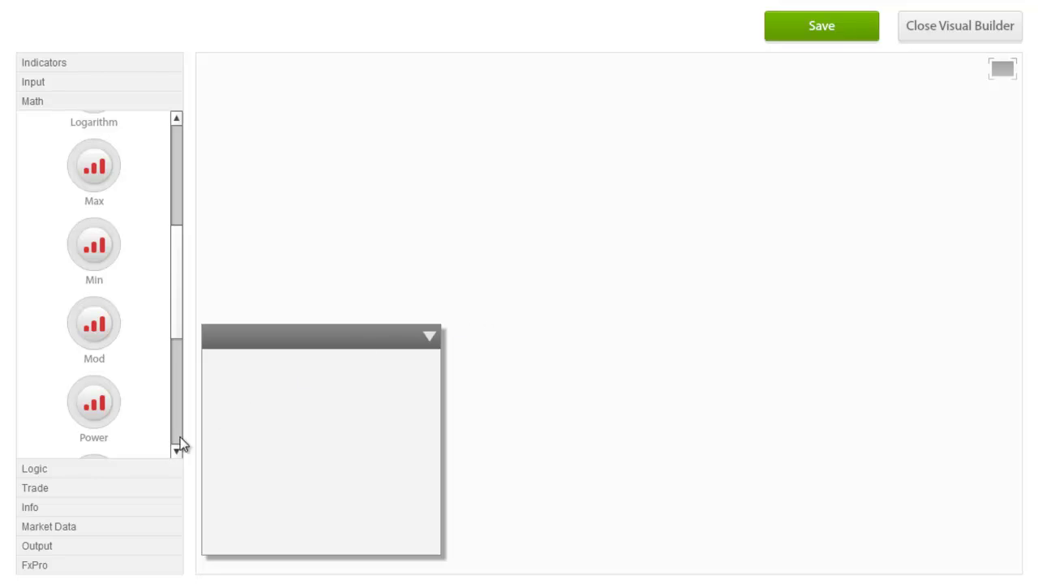
{"action": "left_click", "coordinate": [77, 508]}
{"action": "left_click_drag", "start_coordinate": [89, 208], "coordinate": [265, 268]}
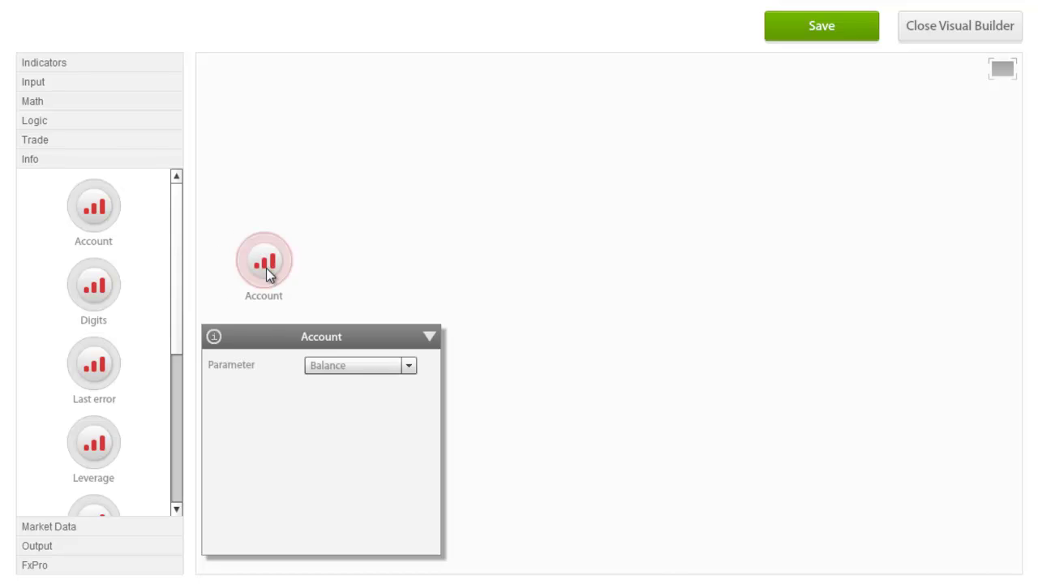
{"action": "left_click", "coordinate": [108, 62]}
{"action": "left_click_drag", "start_coordinate": [171, 156], "coordinate": [408, 259]}
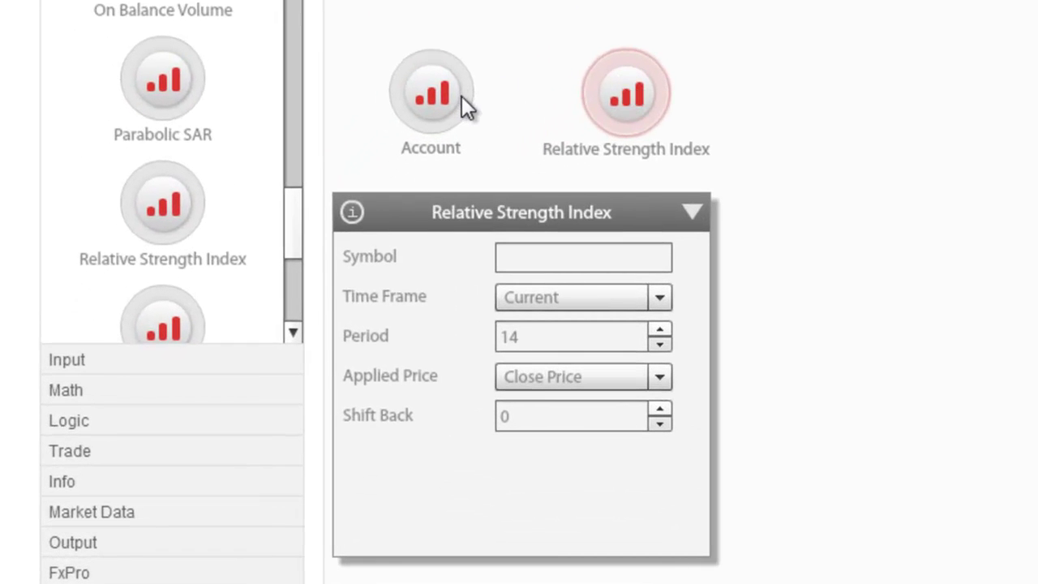
{"action": "left_click_drag", "start_coordinate": [462, 96], "coordinate": [597, 89]}
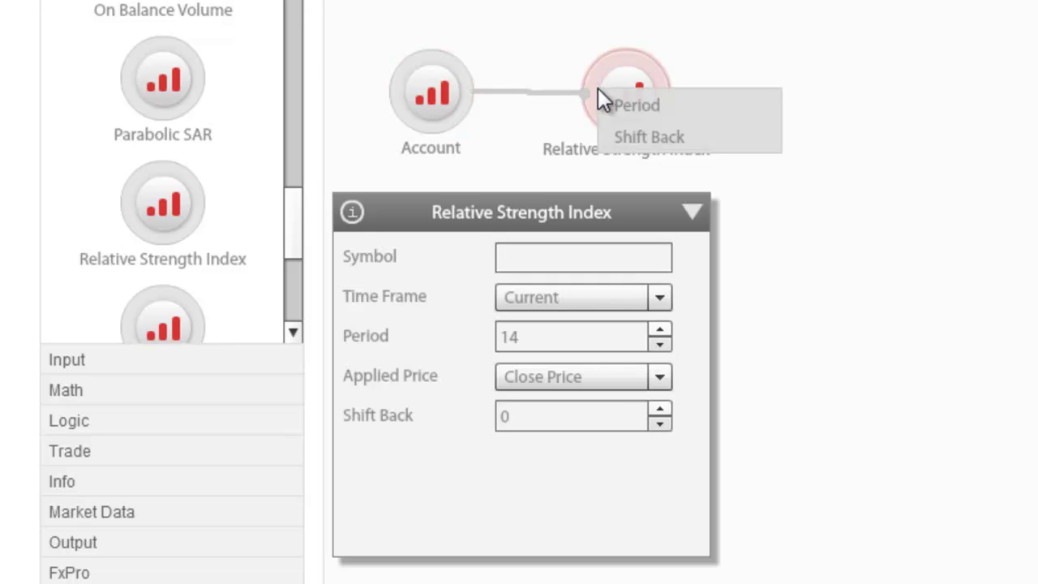
{"action": "left_click", "coordinate": [671, 112]}
{"action": "mouse_move", "coordinate": [687, 355]}
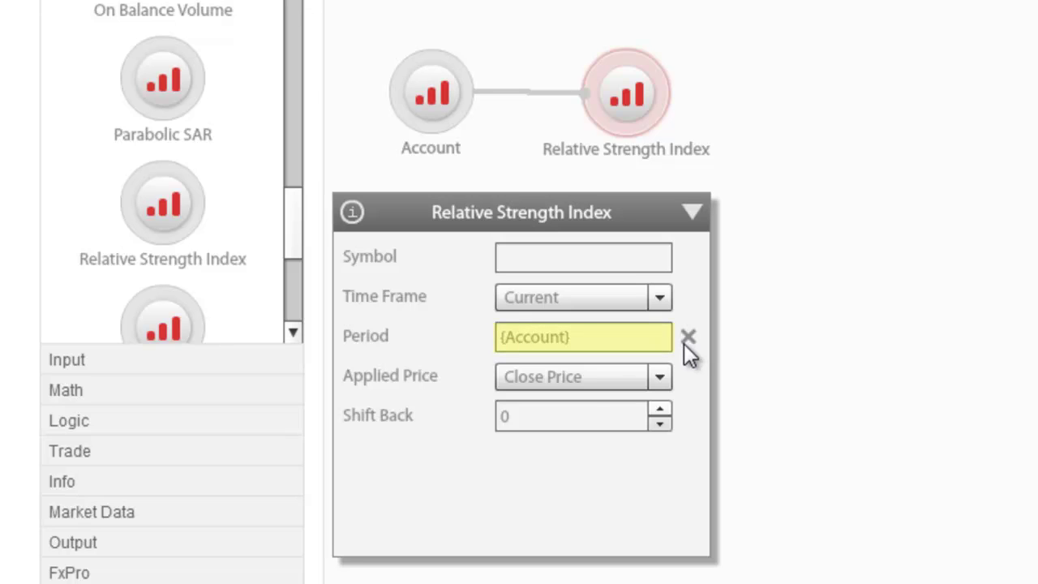
{"action": "left_click_drag", "start_coordinate": [376, 2], "coordinate": [768, 203]}
{"action": "key", "text": "Delete"}
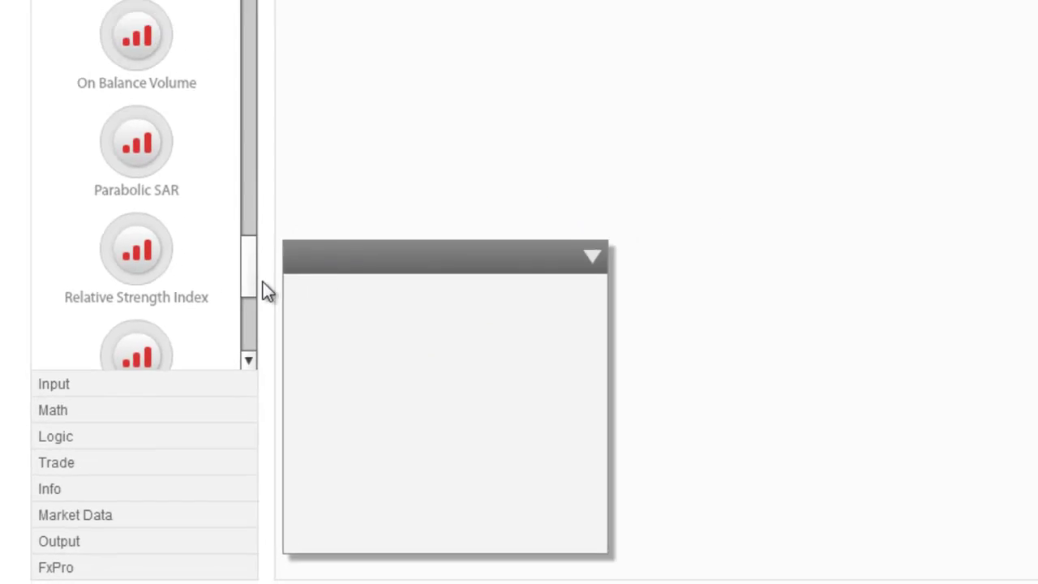
Place a Bollinger Bands node and an Arithmetic node beside it on the canvas.
{"action": "left_click_drag", "start_coordinate": [176, 342], "coordinate": [187, 183]}
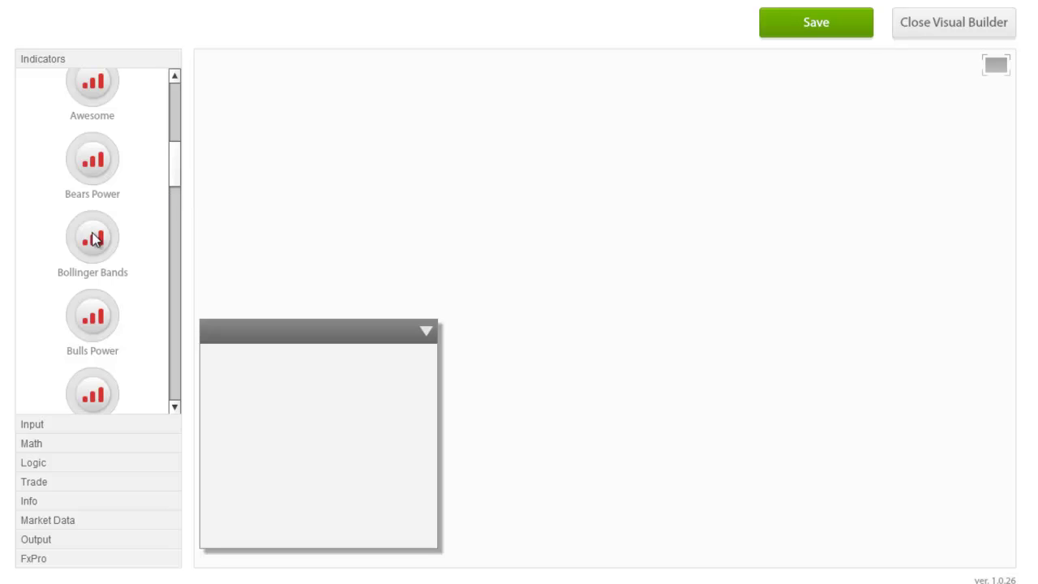
{"action": "left_click_drag", "start_coordinate": [102, 242], "coordinate": [283, 267]}
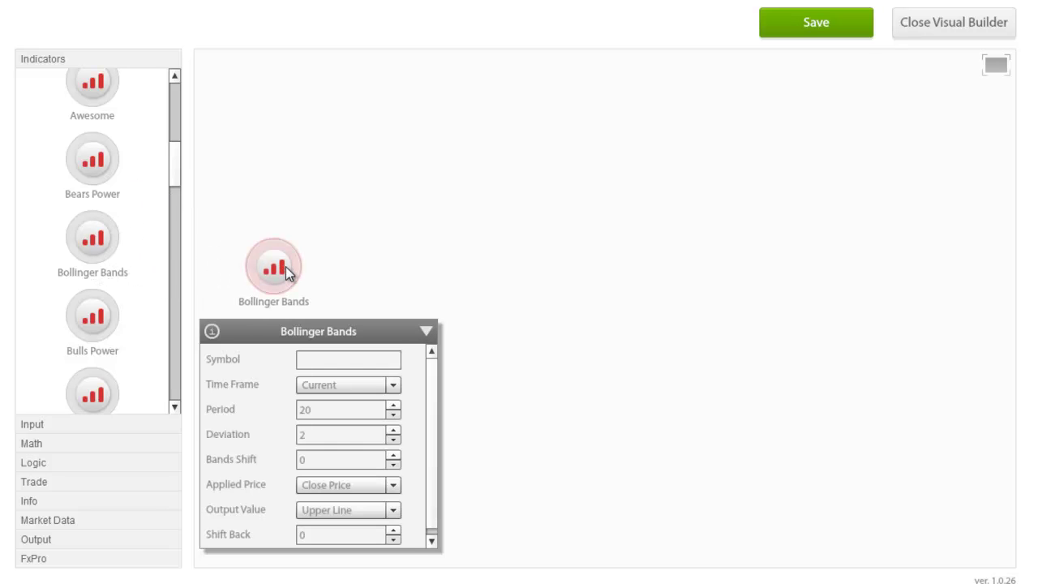
{"action": "left_click", "coordinate": [40, 444]}
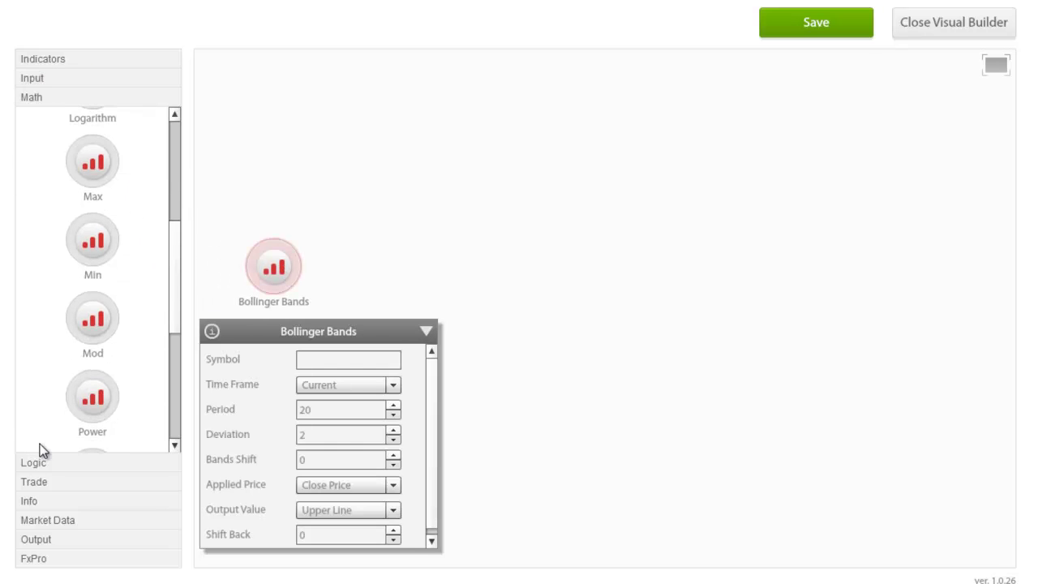
{"action": "left_click_drag", "start_coordinate": [176, 287], "coordinate": [186, 135]}
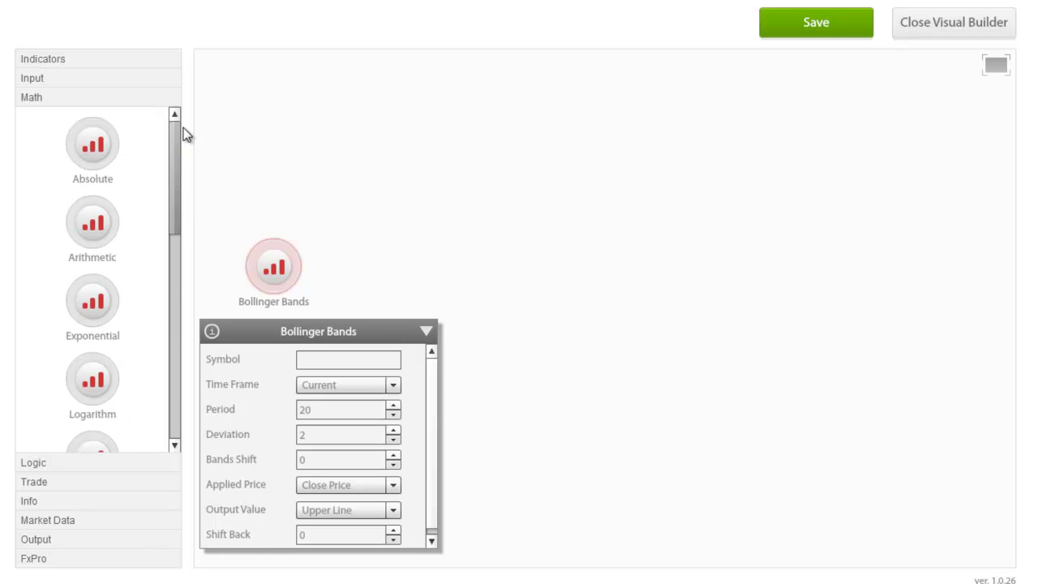
{"action": "left_click_drag", "start_coordinate": [87, 226], "coordinate": [372, 271]}
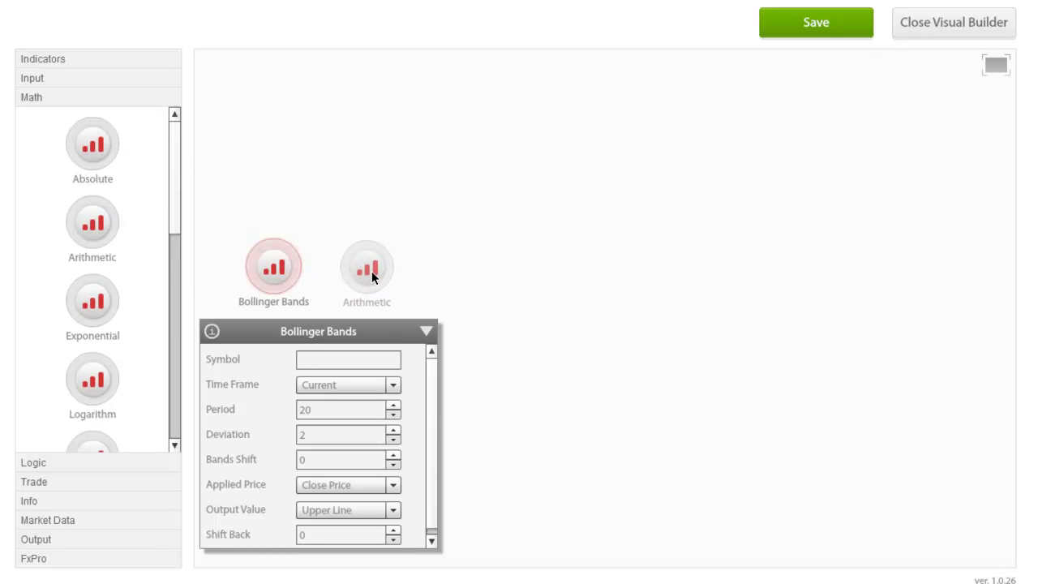
{"action": "left_click", "coordinate": [481, 220]}
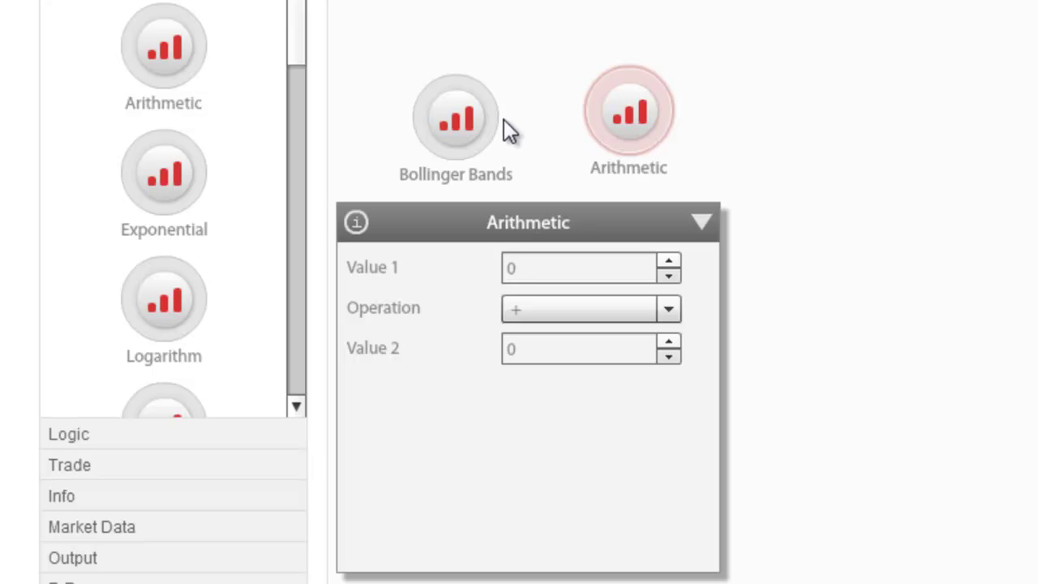
Feed Bollinger Bands into Arithmetic's Value 1 and set Value 2 to 7.
{"action": "left_click_drag", "start_coordinate": [493, 119], "coordinate": [596, 112]}
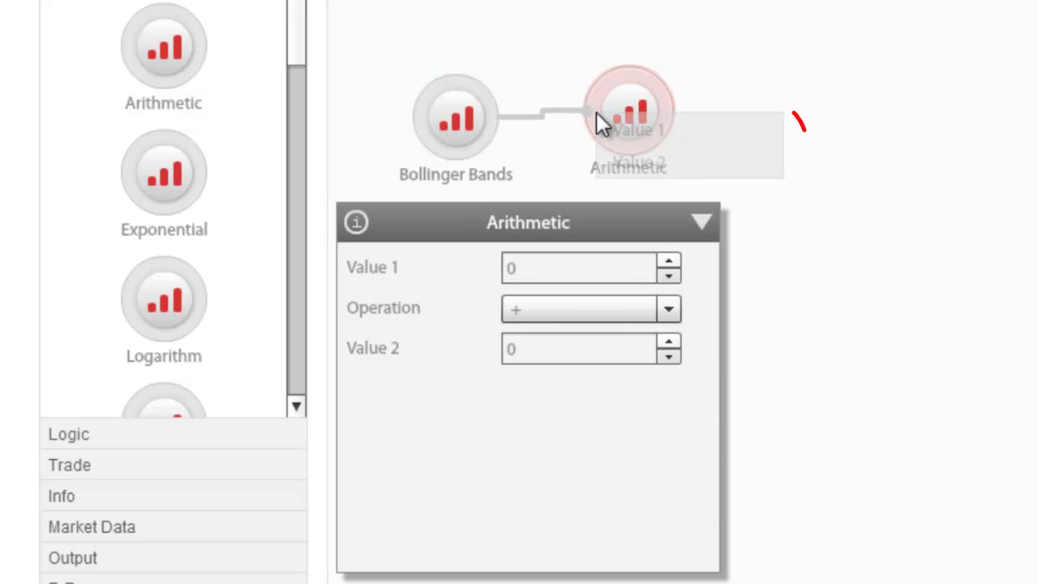
{"action": "left_click", "coordinate": [610, 126]}
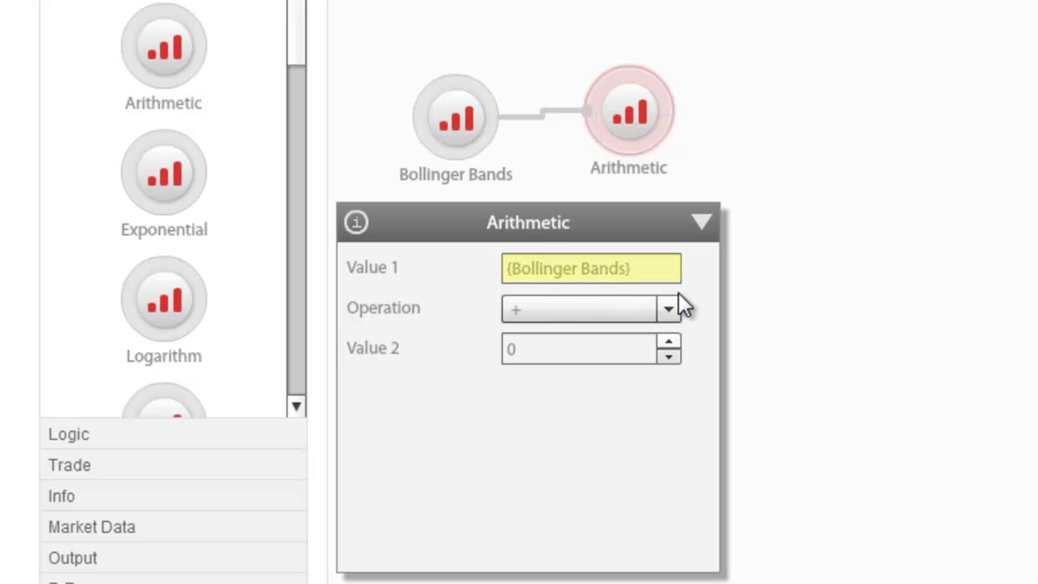
{"action": "double_click", "coordinate": [511, 347]}
{"action": "type", "text": "7"}
Replace that link with one from Arithmetic driving the Bollinger Bands Period.
{"action": "left_click", "coordinate": [531, 114]}
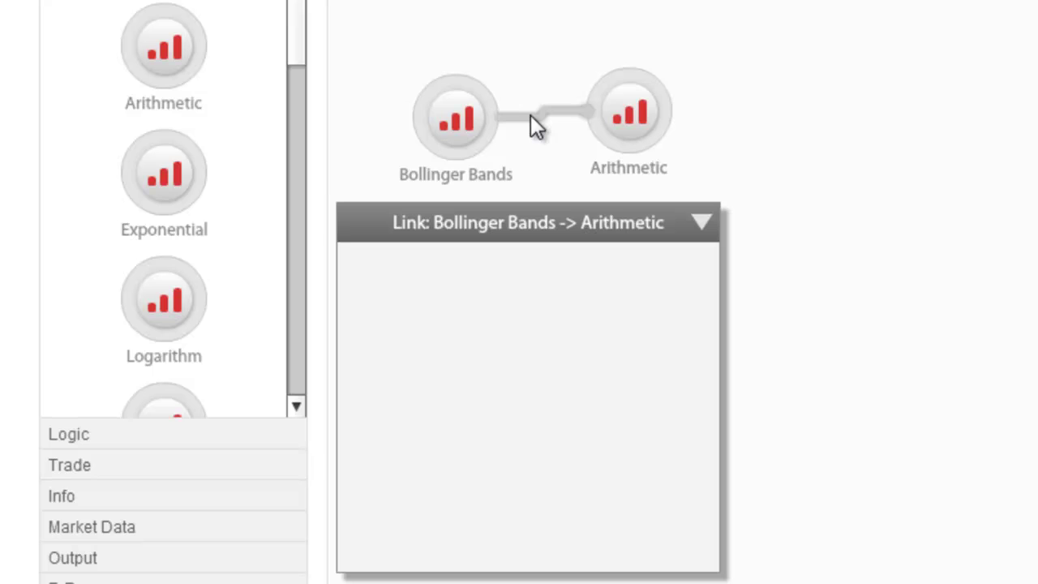
{"action": "key", "text": "Delete"}
{"action": "left_click_drag", "start_coordinate": [596, 116], "coordinate": [493, 115]}
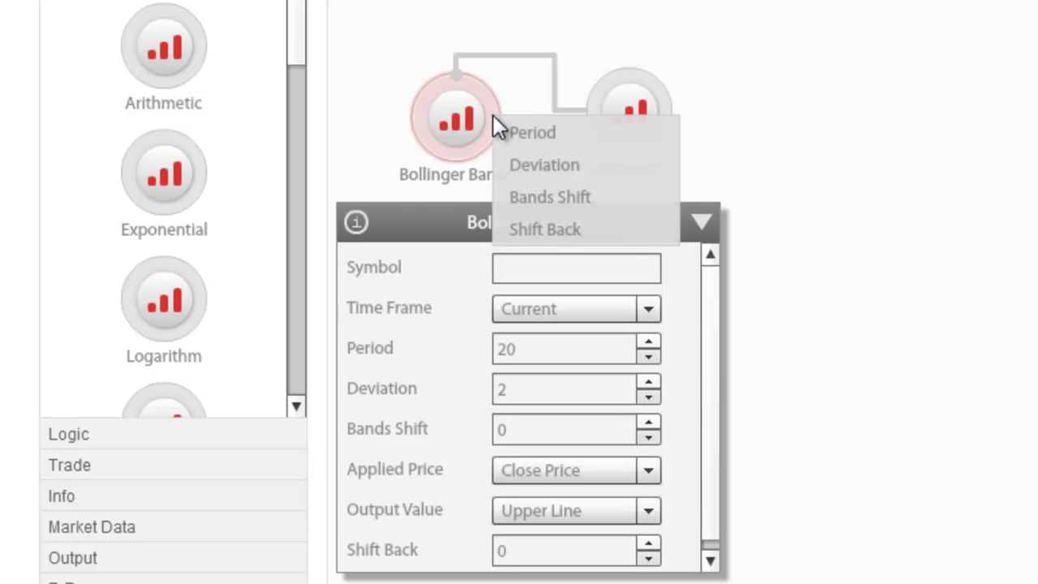
{"action": "left_click", "coordinate": [587, 140]}
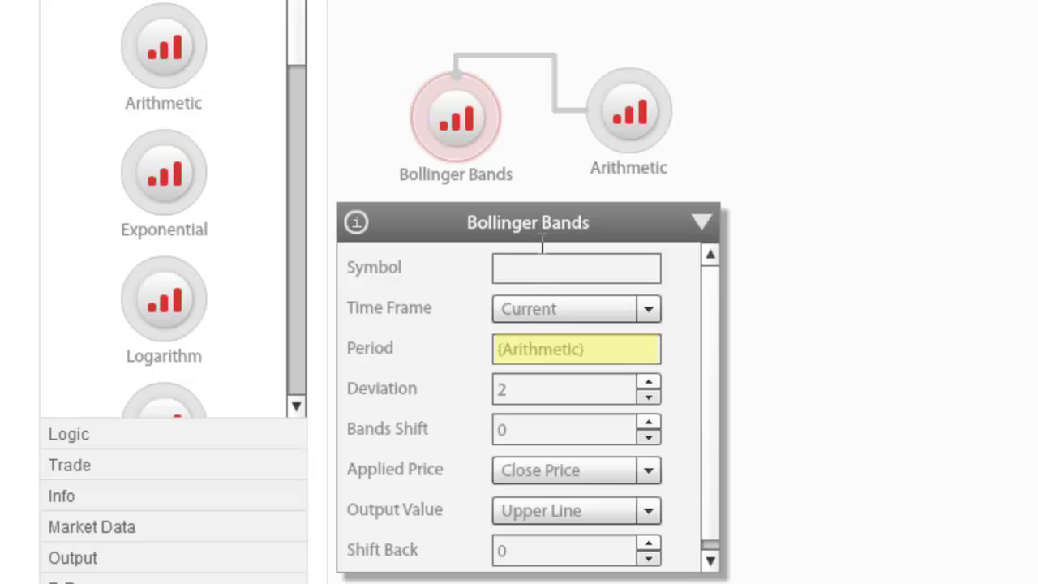
{"action": "mouse_move", "coordinate": [498, 349]}
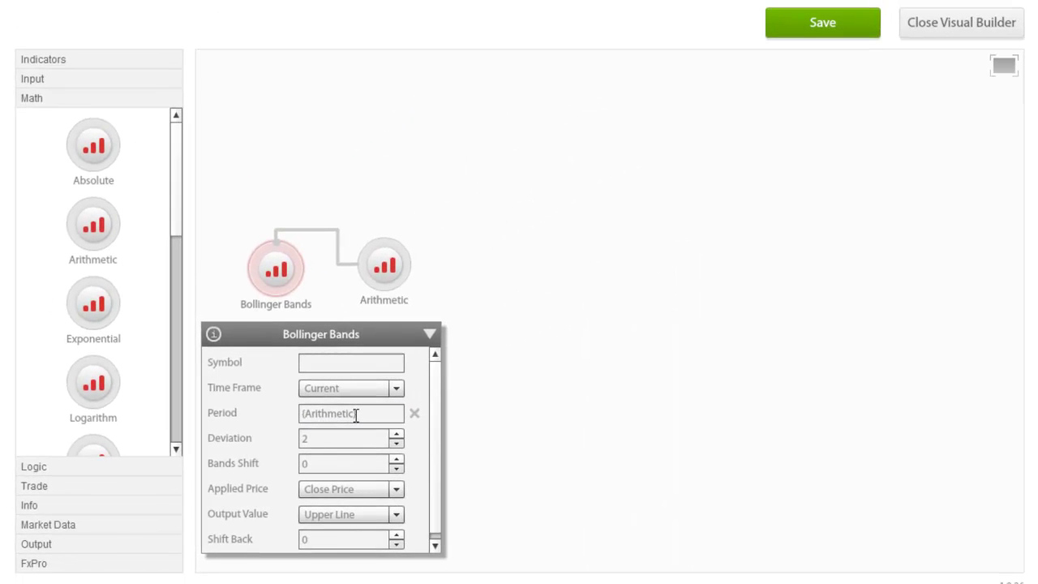
Delete the Bollinger Bands and Arithmetic demo nodes and place an Open Position node.
{"action": "left_click_drag", "start_coordinate": [528, 344], "coordinate": [235, 202]}
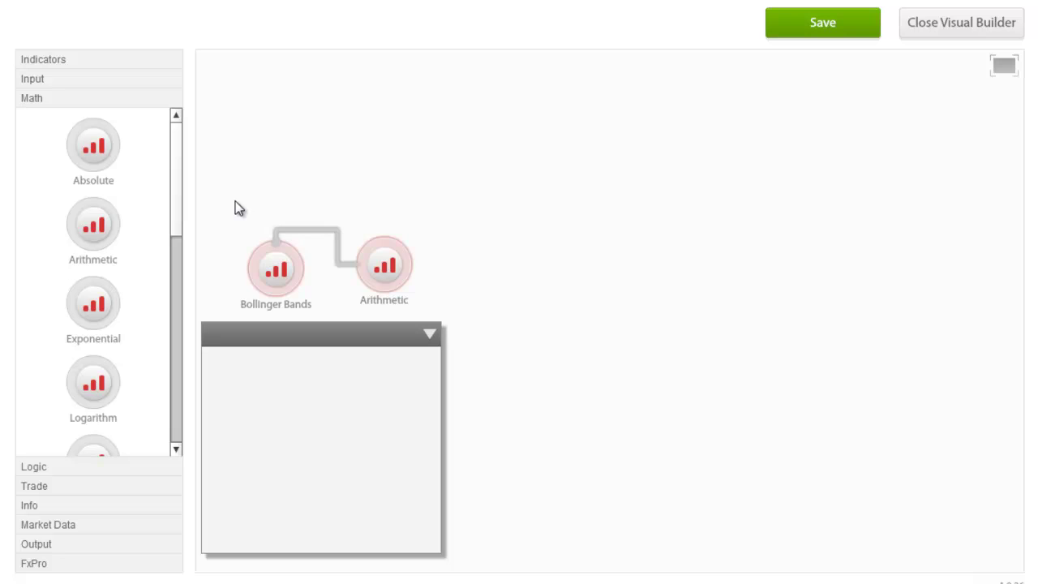
{"action": "key", "text": "Delete"}
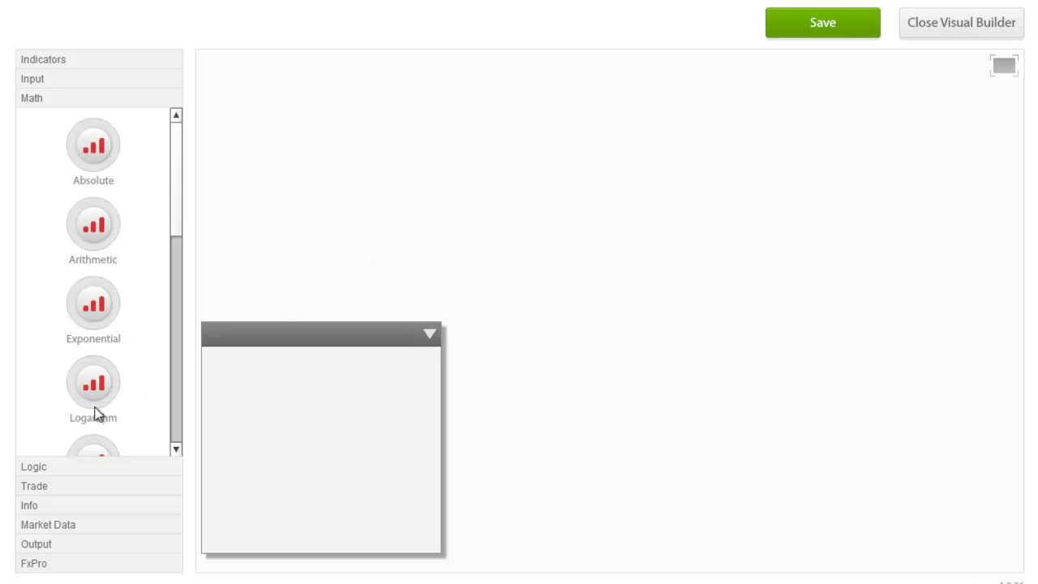
{"action": "left_click", "coordinate": [59, 483]}
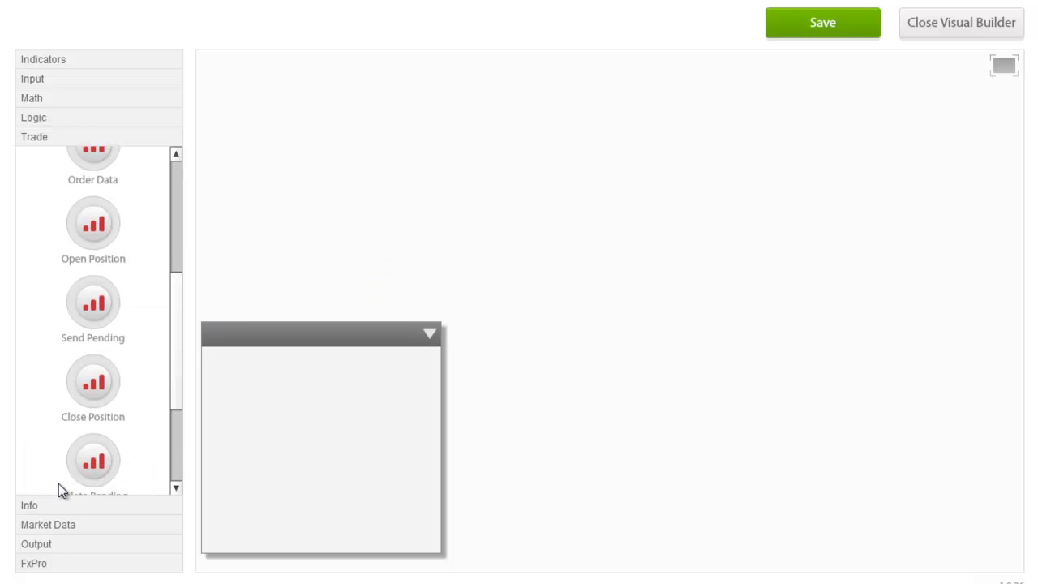
{"action": "left_click_drag", "start_coordinate": [95, 227], "coordinate": [349, 265]}
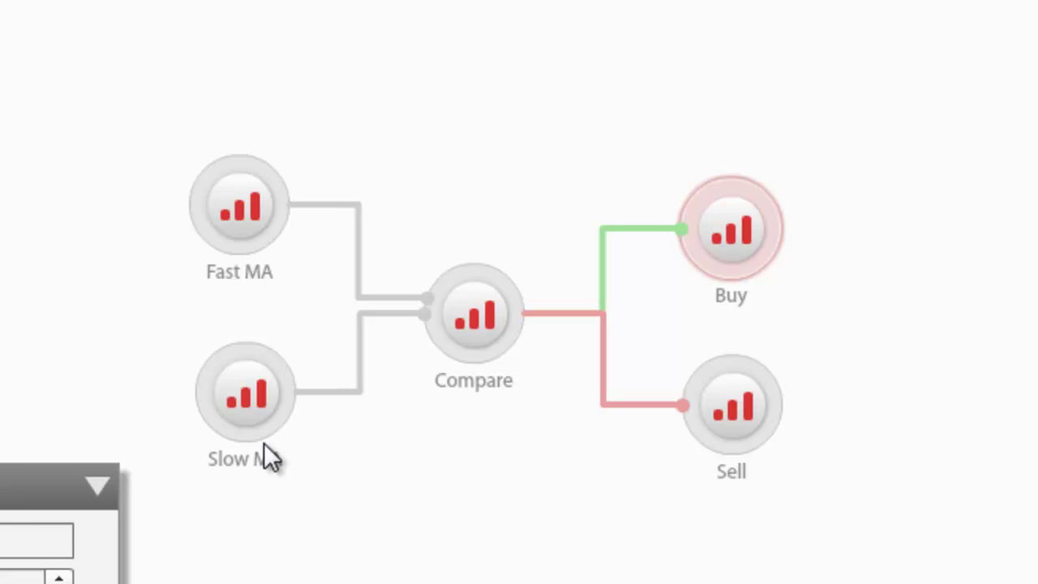
{"action": "left_click", "coordinate": [724, 419]}
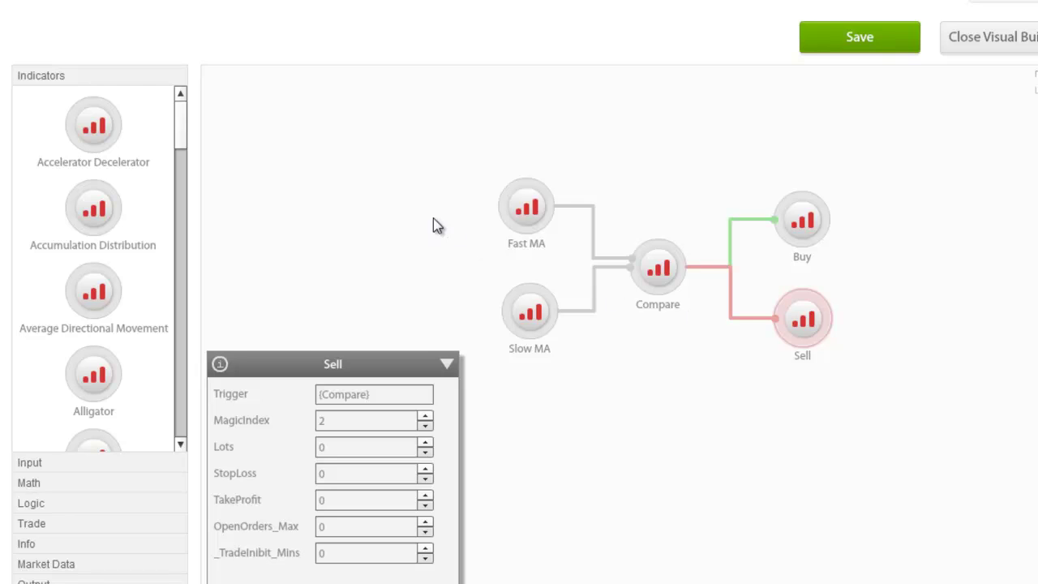
Add a Close Position block above Compare and rename it 'Close Buy Orders'.
{"action": "left_click", "coordinate": [32, 524]}
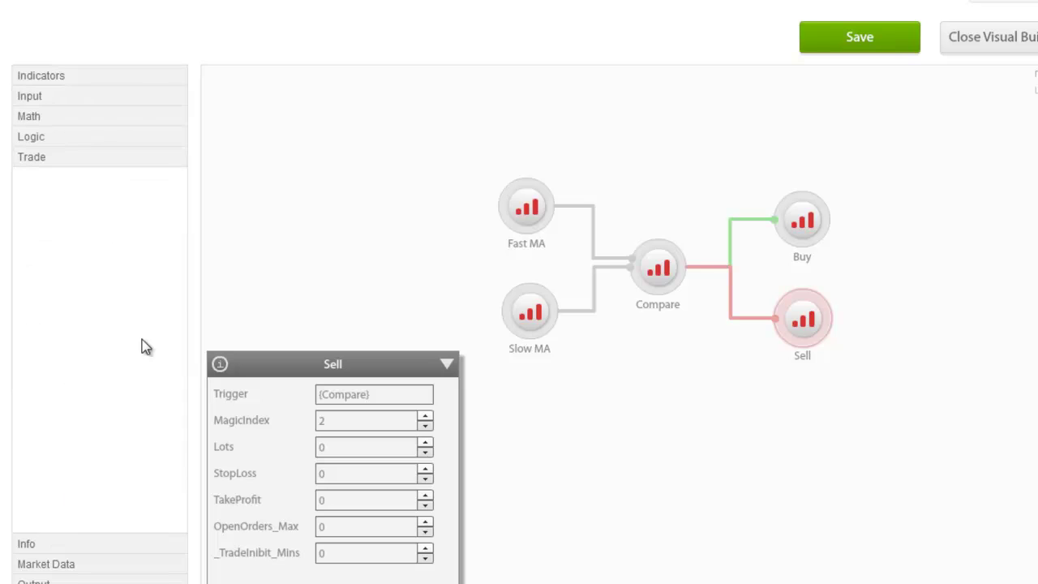
{"action": "left_click_drag", "start_coordinate": [176, 210], "coordinate": [195, 375]}
{"action": "left_click_drag", "start_coordinate": [120, 332], "coordinate": [728, 142]}
{"action": "double_click", "coordinate": [729, 177]}
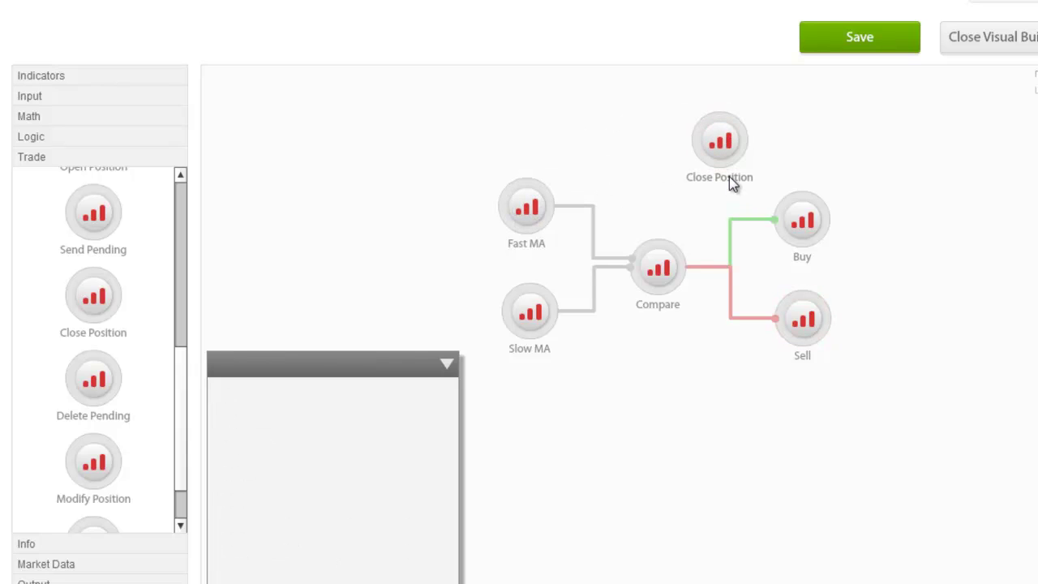
{"action": "left_click_drag", "start_coordinate": [704, 177], "coordinate": [769, 179]}
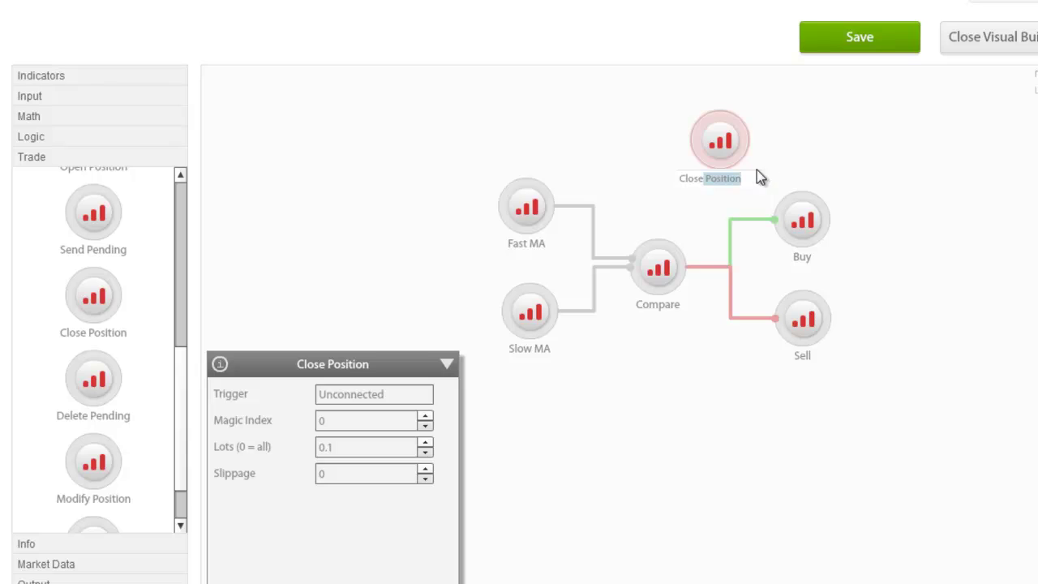
{"action": "key", "text": "BackSpace"}
{"action": "type", "text": "Buy Orders"}
{"action": "key", "text": "Return"}
{"action": "left_click", "coordinate": [624, 131]}
Link Compare to Close Buy Orders with Reverse output set to True.
{"action": "left_click_drag", "start_coordinate": [651, 241], "coordinate": [697, 142]}
{"action": "left_click", "coordinate": [660, 171]}
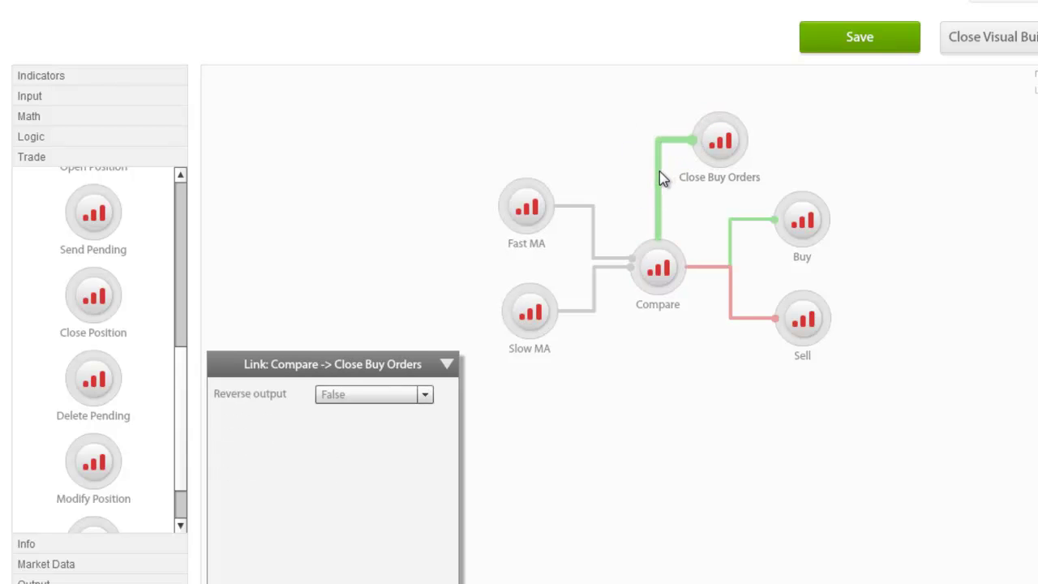
{"action": "left_click", "coordinate": [419, 394]}
{"action": "left_click", "coordinate": [364, 411]}
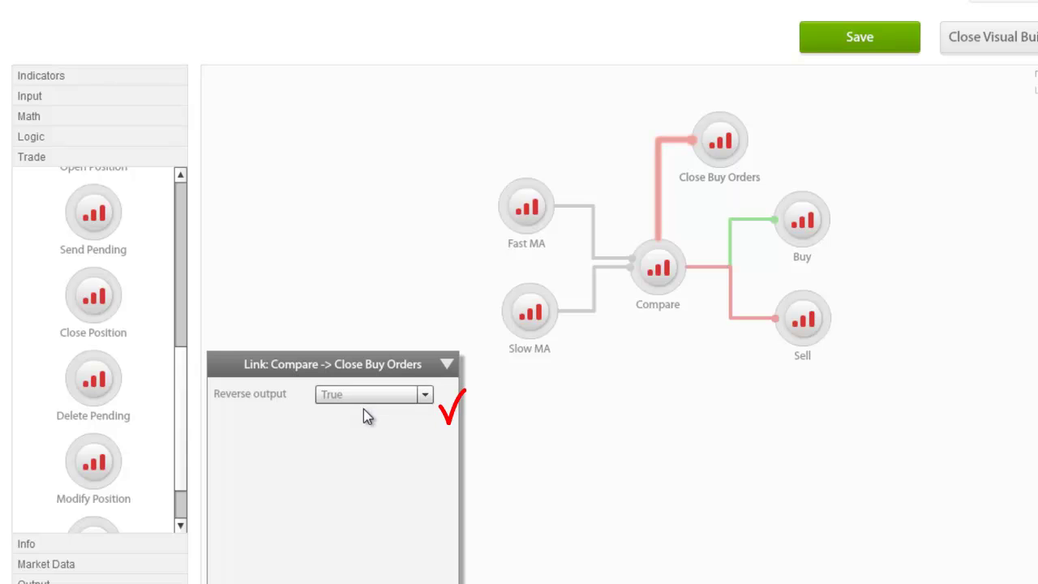
{"action": "left_click", "coordinate": [608, 453]}
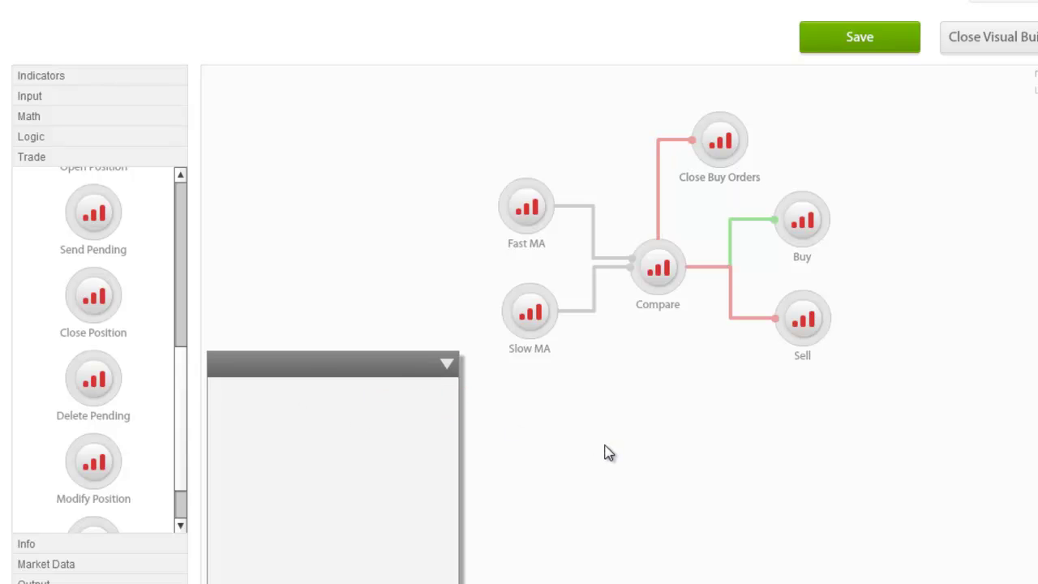
Add another Close Position block below the graph, name it Close Sell Orders, and link it from Compare.
{"action": "left_click_drag", "start_coordinate": [93, 298], "coordinate": [714, 383]}
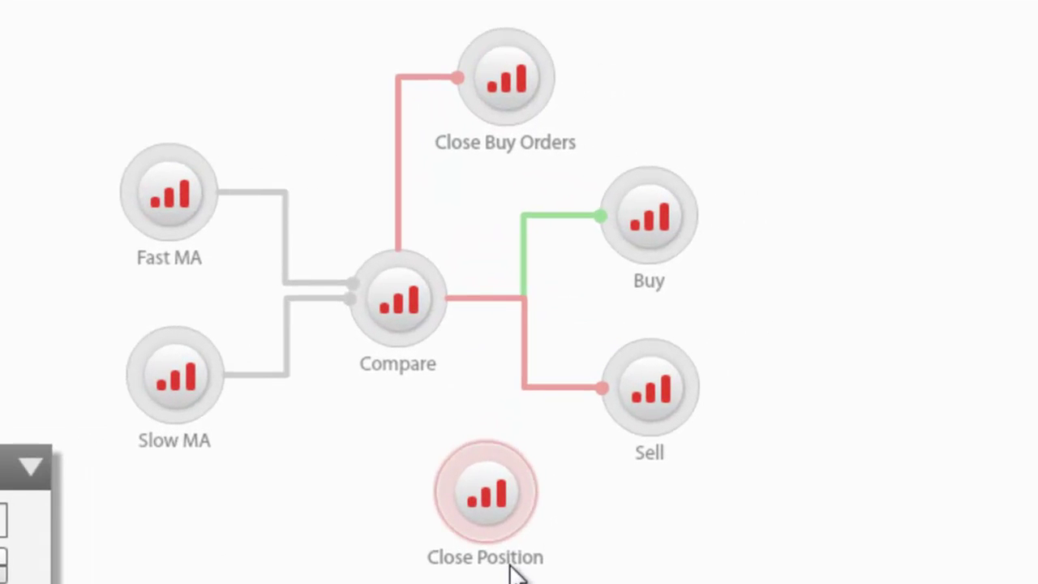
{"action": "left_click", "coordinate": [512, 563]}
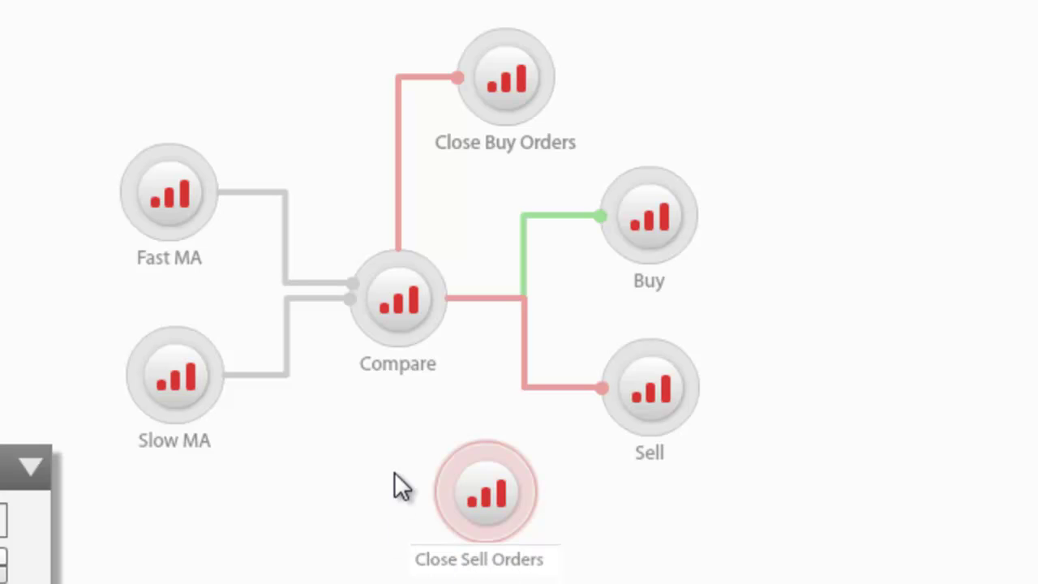
{"action": "left_click", "coordinate": [394, 472]}
{"action": "left_click_drag", "start_coordinate": [397, 336], "coordinate": [454, 503]}
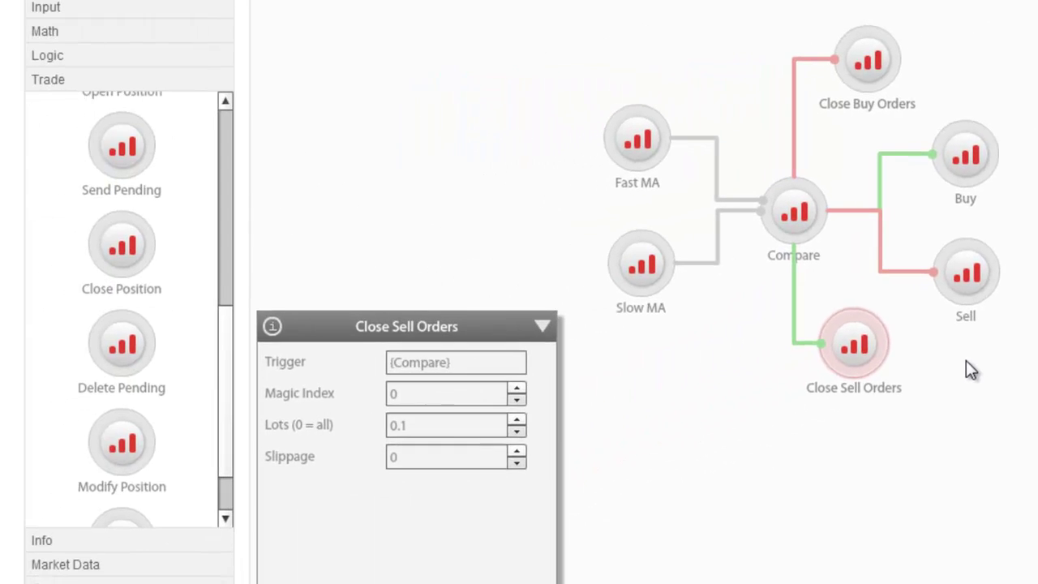
Set MagicIndex to 1 on the Buy and Close Buy Orders nodes.
{"action": "left_click", "coordinate": [634, 551]}
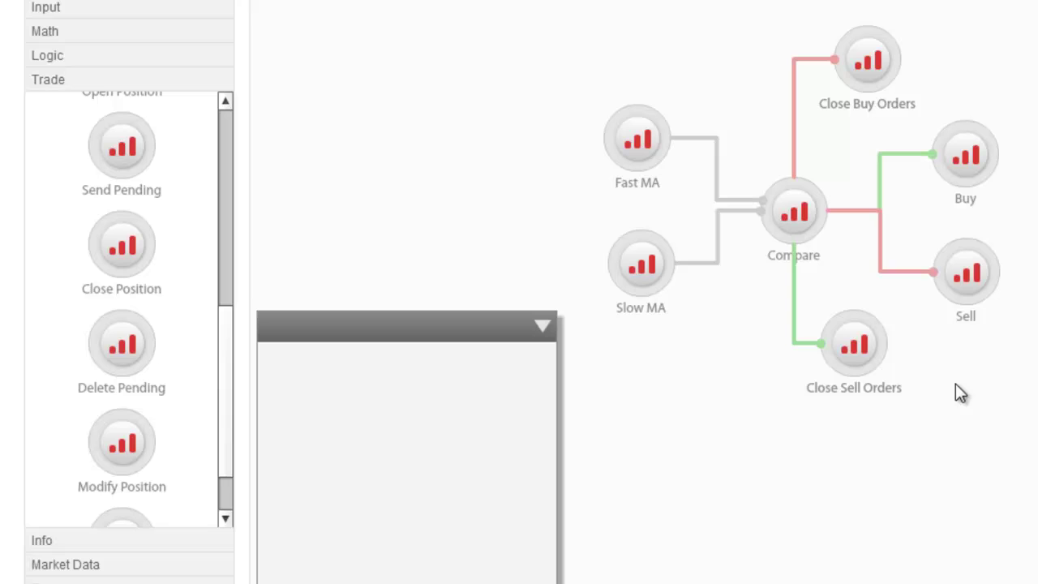
{"action": "left_click", "coordinate": [964, 168]}
{"action": "left_click", "coordinate": [472, 387]}
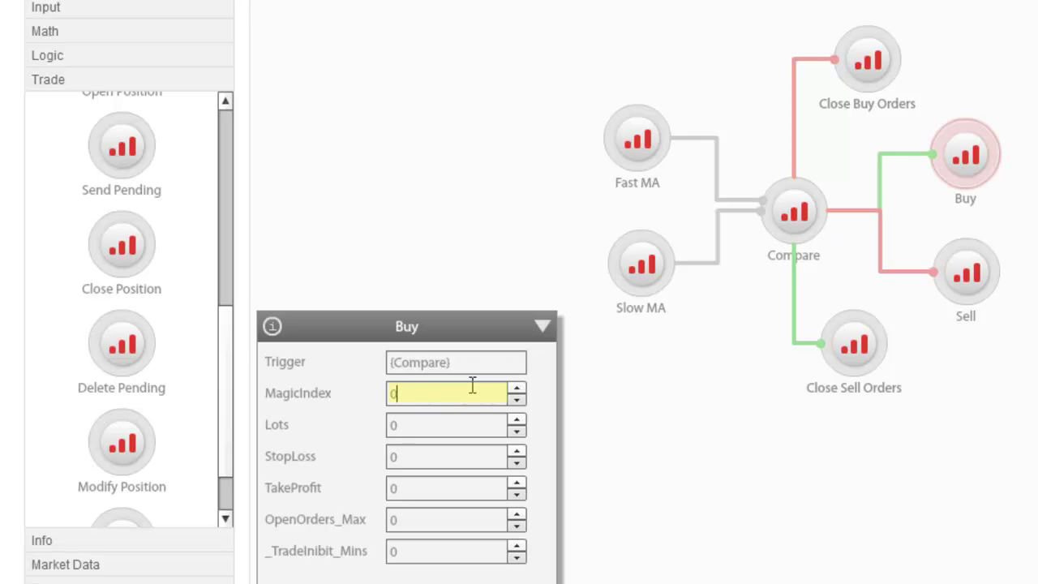
{"action": "key", "text": "BackSpace"}
{"action": "type", "text": "1"}
{"action": "left_click", "coordinate": [862, 61]}
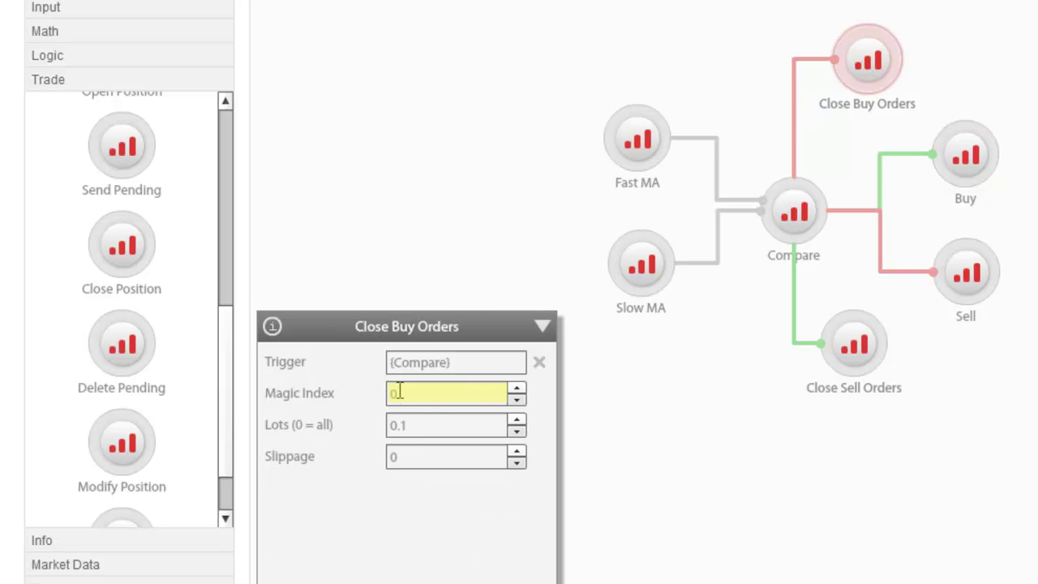
{"action": "key", "text": "BackSpace"}
{"action": "type", "text": "1"}
Set MagicIndex to 2 on the Sell and Close Sell Orders nodes.
{"action": "left_click", "coordinate": [984, 274]}
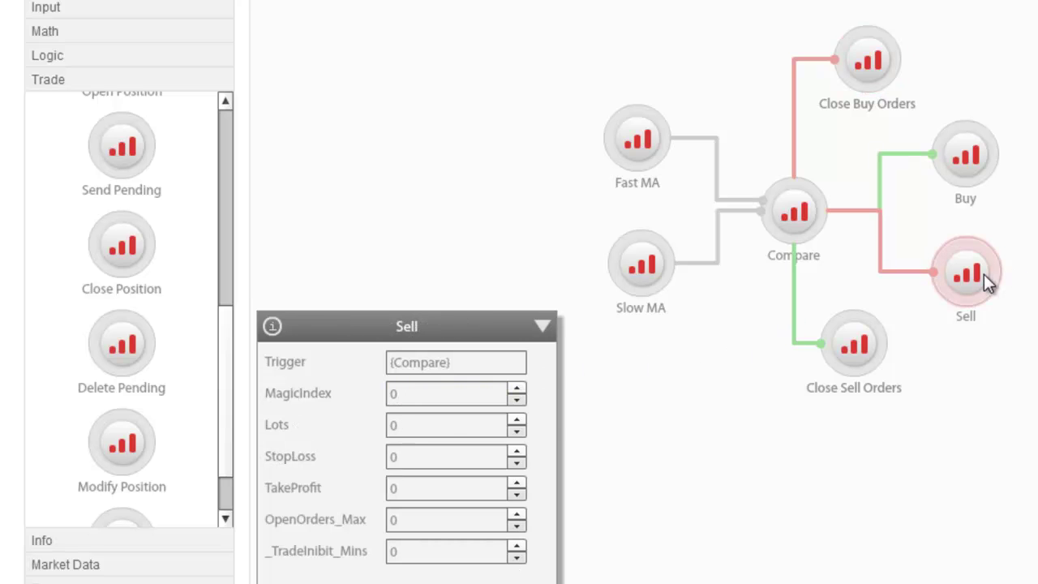
{"action": "left_click", "coordinate": [454, 392]}
{"action": "key", "text": "BackSpace"}
{"action": "type", "text": "2"}
{"action": "left_click", "coordinate": [873, 345]}
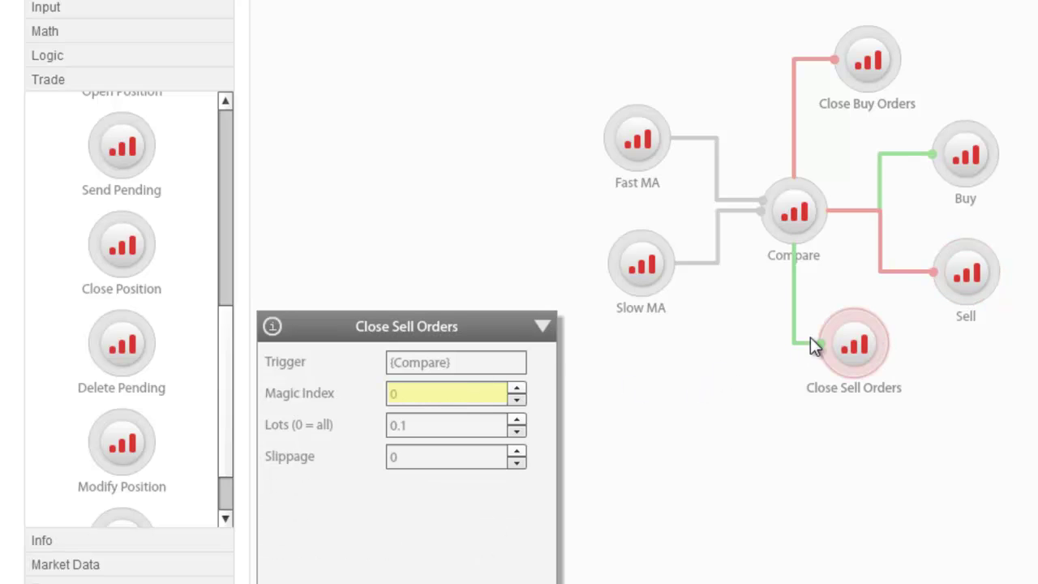
{"action": "left_click", "coordinate": [434, 392]}
{"action": "key", "text": "BackSpace"}
{"action": "type", "text": "2"}
{"action": "left_click", "coordinate": [886, 453]}
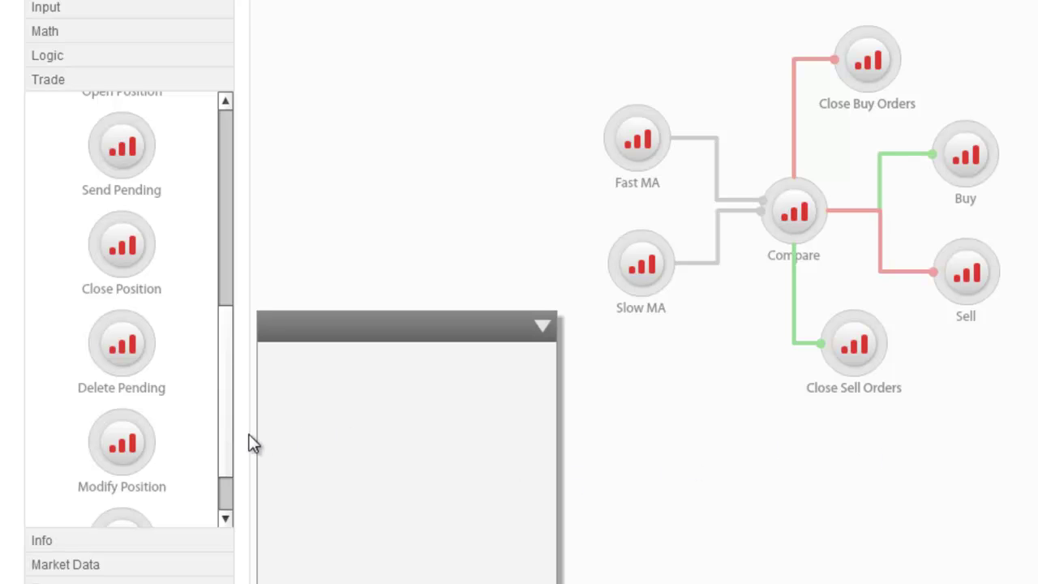
Add a Magic Index node and feed it into the magic index of Close Buy Orders and Buy.
{"action": "left_click", "coordinate": [222, 440]}
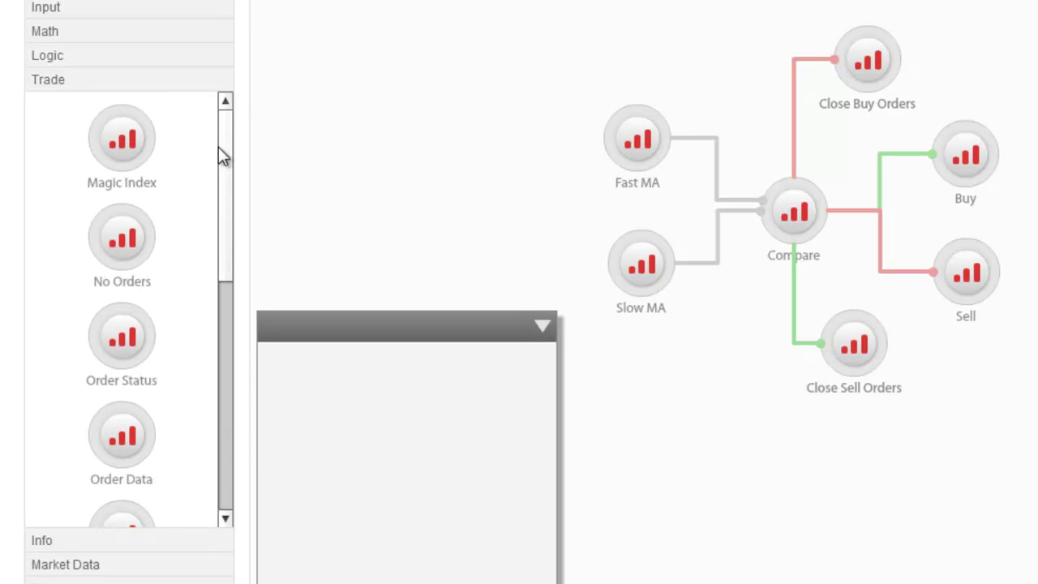
{"action": "mouse_move", "coordinate": [123, 145]}
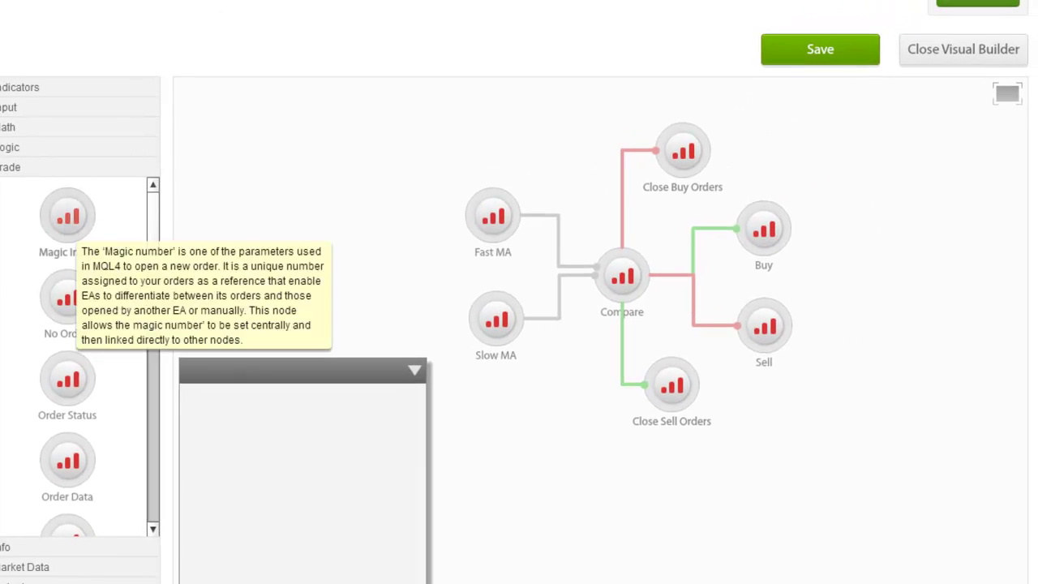
{"action": "left_click_drag", "start_coordinate": [68, 215], "coordinate": [901, 168]}
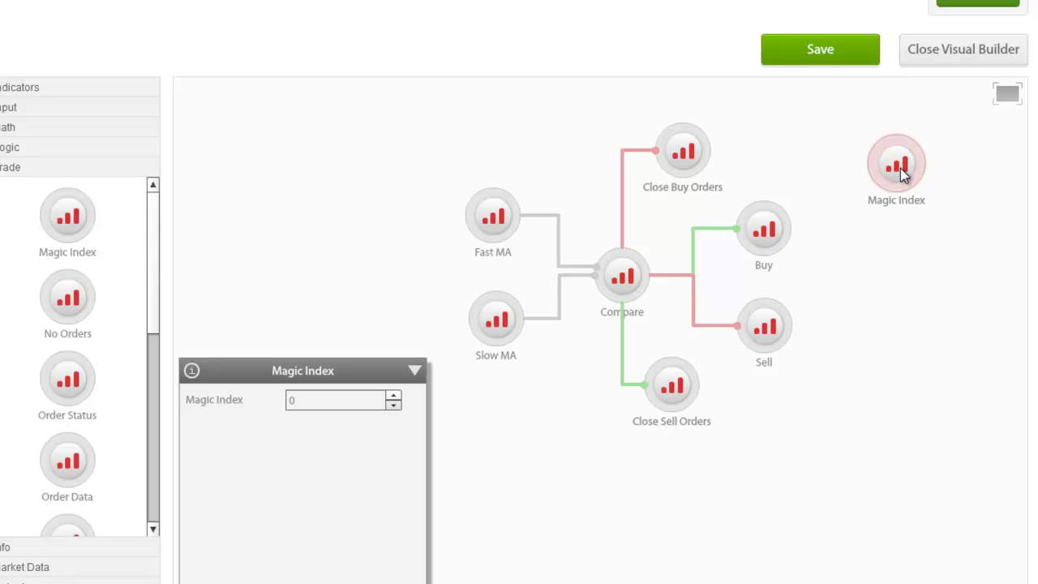
{"action": "left_click_drag", "start_coordinate": [876, 166], "coordinate": [703, 162]}
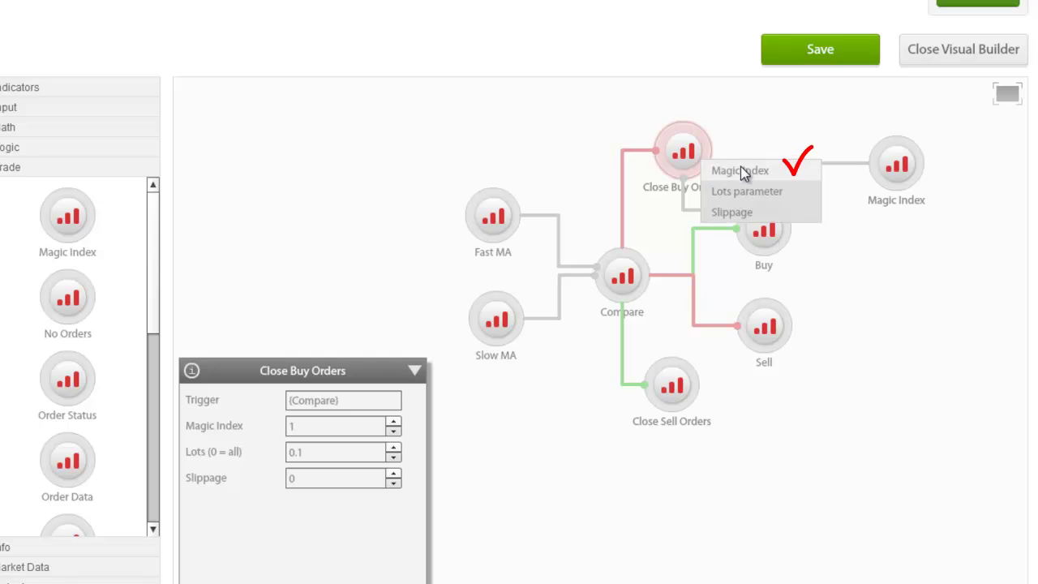
{"action": "left_click", "coordinate": [741, 170]}
{"action": "left_click_drag", "start_coordinate": [876, 172], "coordinate": [784, 252]}
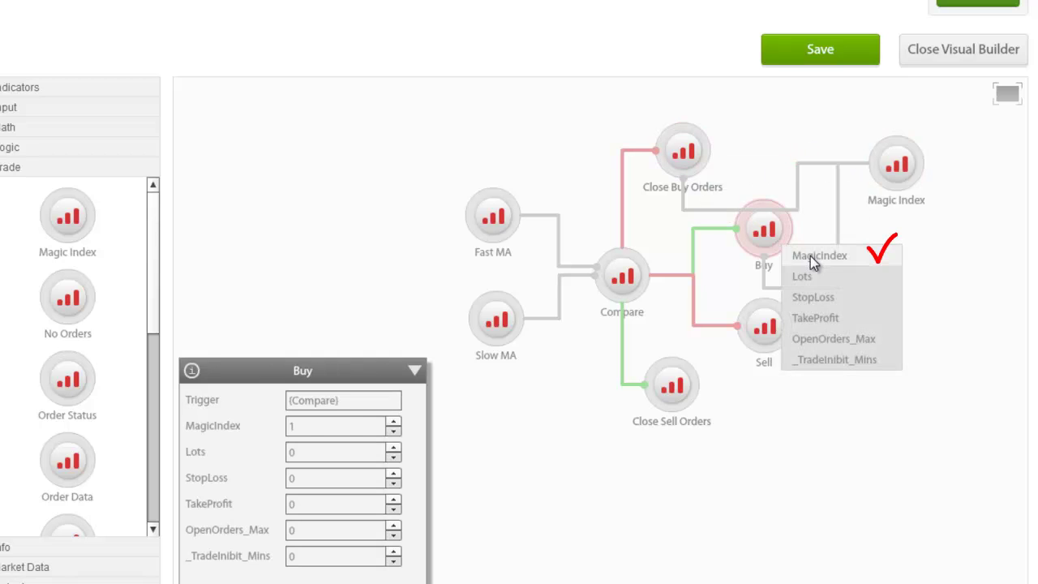
{"action": "left_click", "coordinate": [810, 255]}
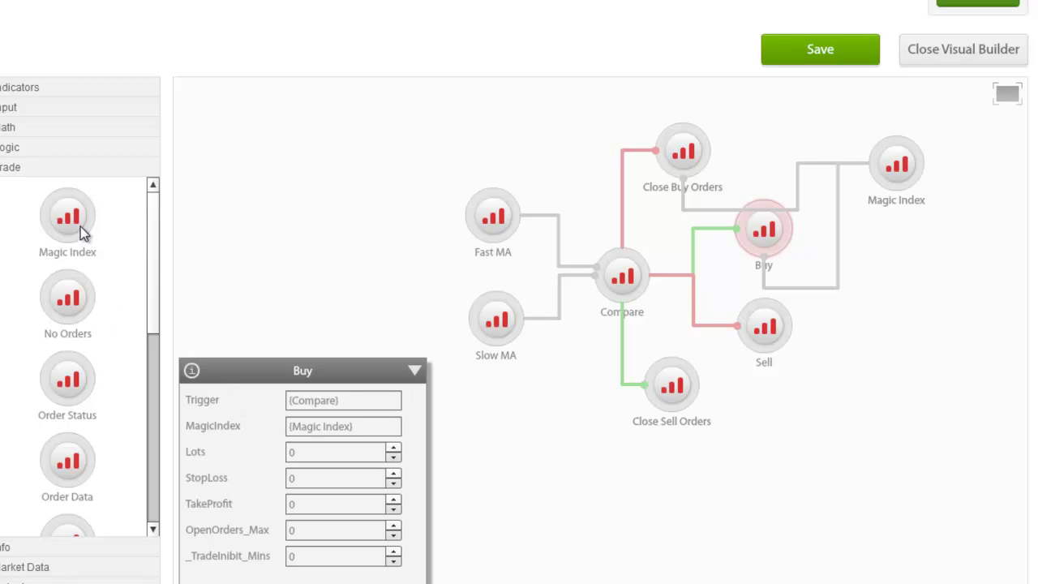
Add Magic Index 1, feed it into Sell and Close Sell Orders, and tidy both nodes' positions.
{"action": "left_click_drag", "start_coordinate": [67, 215], "coordinate": [791, 336]}
{"action": "left_click", "coordinate": [848, 340]}
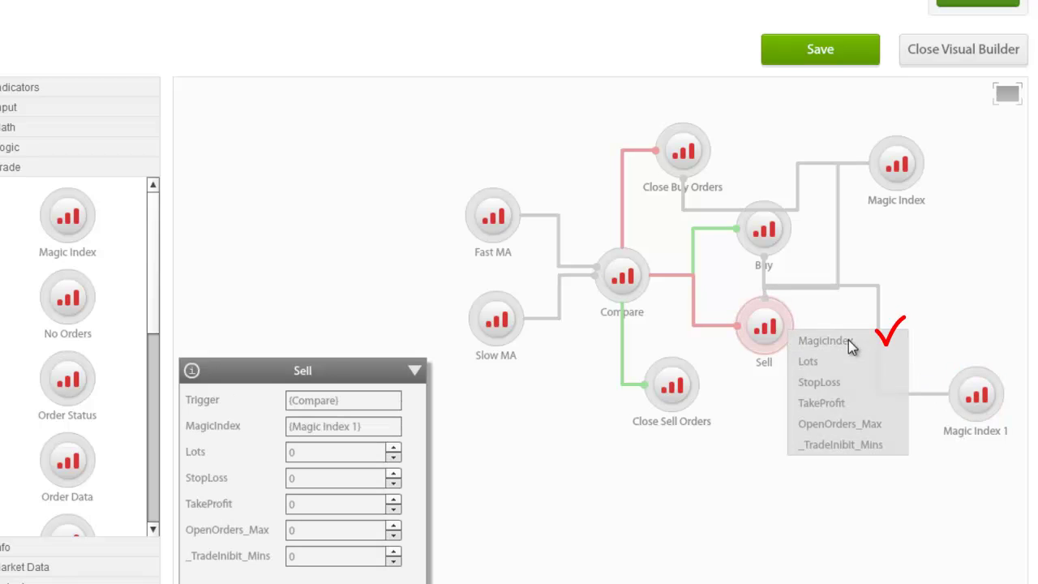
{"action": "left_click_drag", "start_coordinate": [963, 397], "coordinate": [695, 386]}
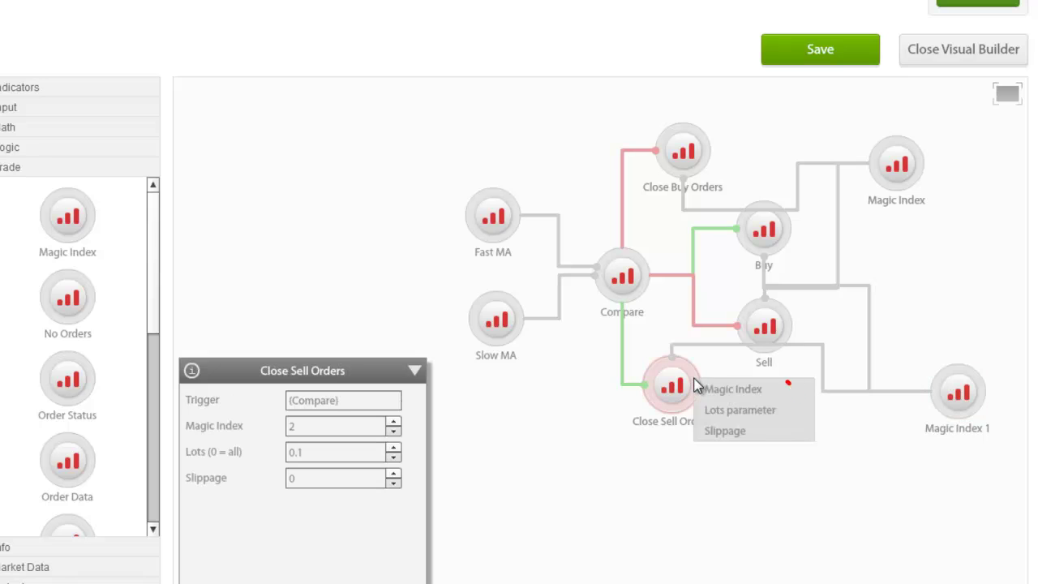
{"action": "left_click", "coordinate": [759, 396]}
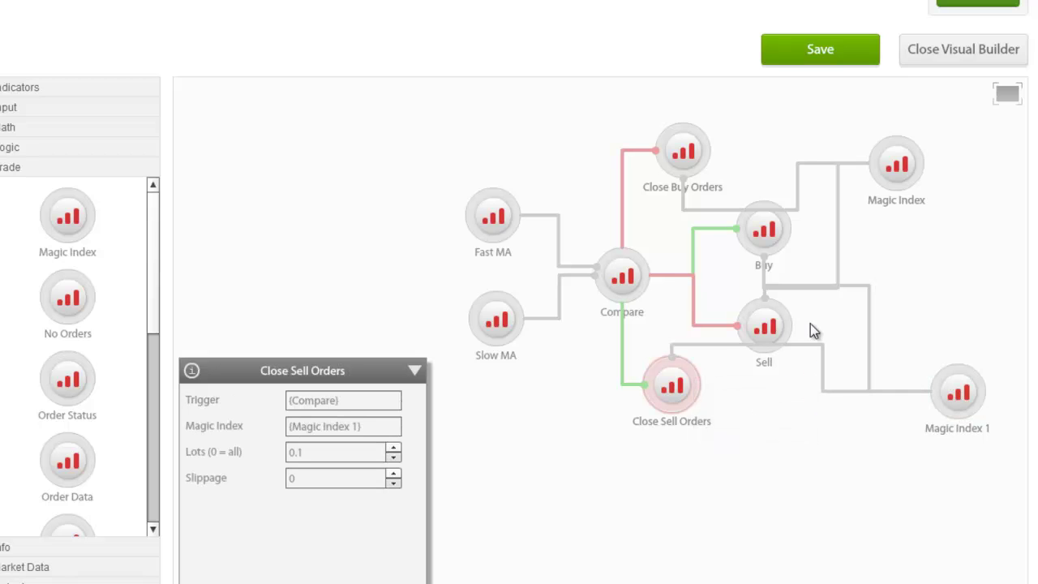
{"action": "left_click_drag", "start_coordinate": [900, 170], "coordinate": [937, 146]}
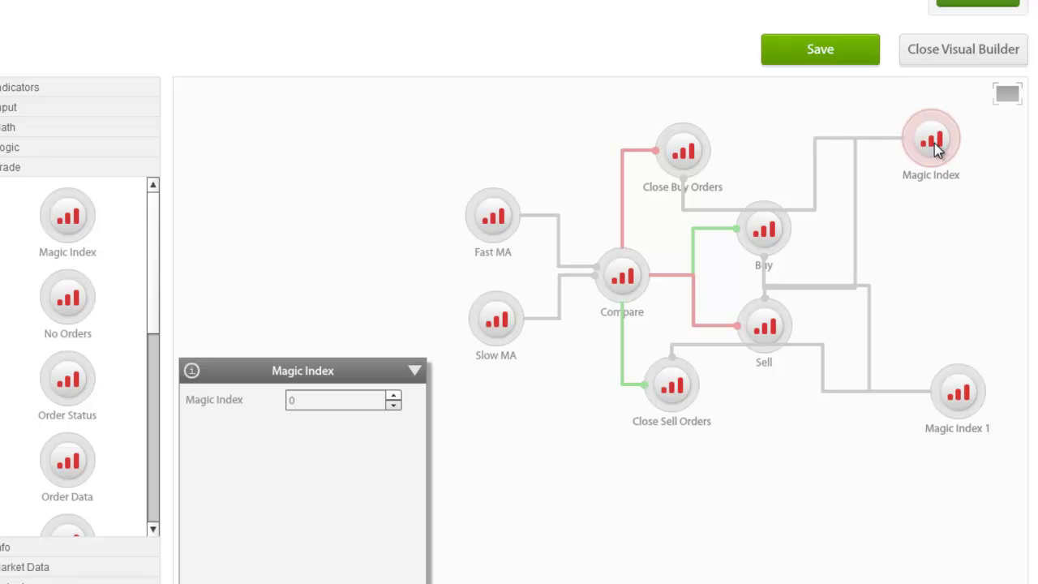
{"action": "left_click_drag", "start_coordinate": [962, 399], "coordinate": [936, 431]}
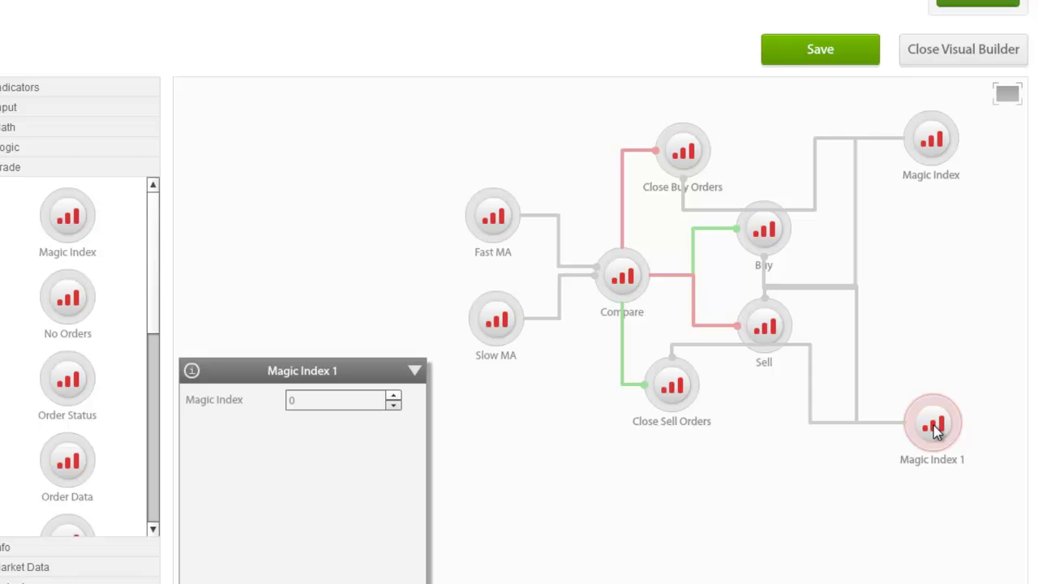
Save the Sample EA graph and acknowledge the 'Saved successfully!' message.
{"action": "left_click", "coordinate": [834, 55]}
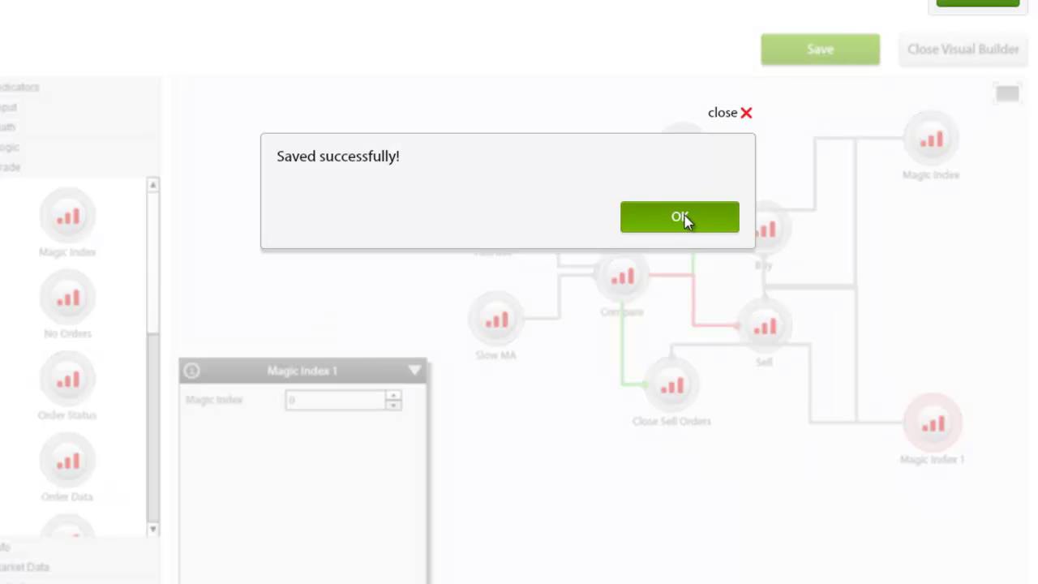
{"action": "left_click", "coordinate": [681, 217]}
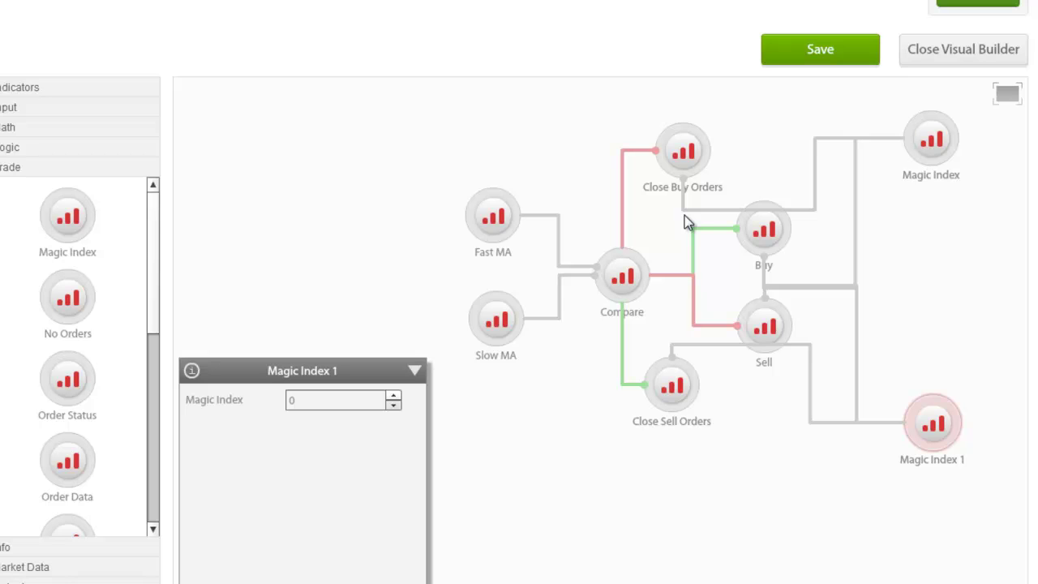